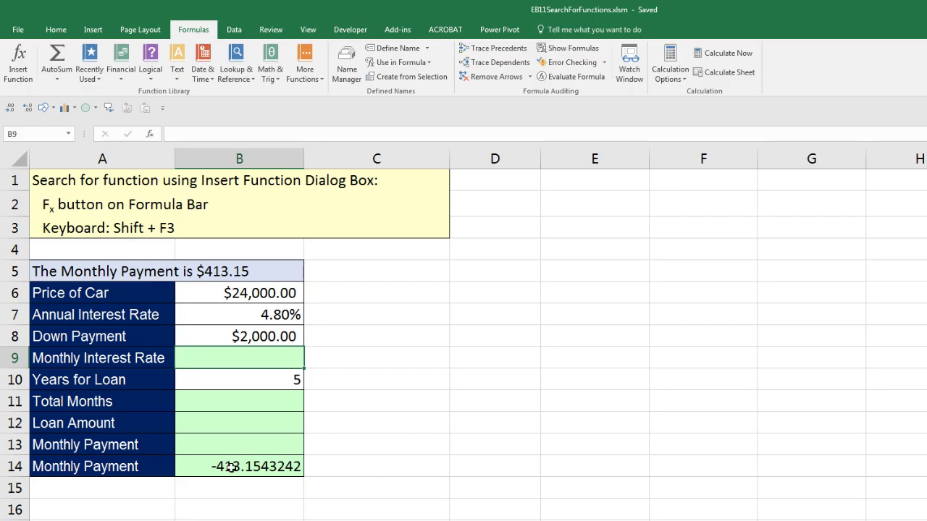
# Examine the loan payment formula in cell B14, leaving it unedited.
pyautogui.click(229, 467)
pyautogui.press('F2')
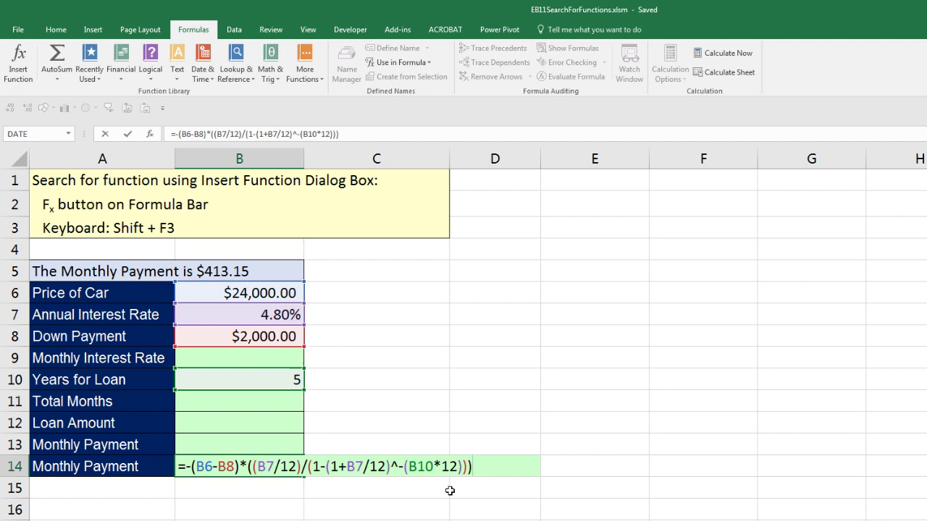
pyautogui.press('Escape')
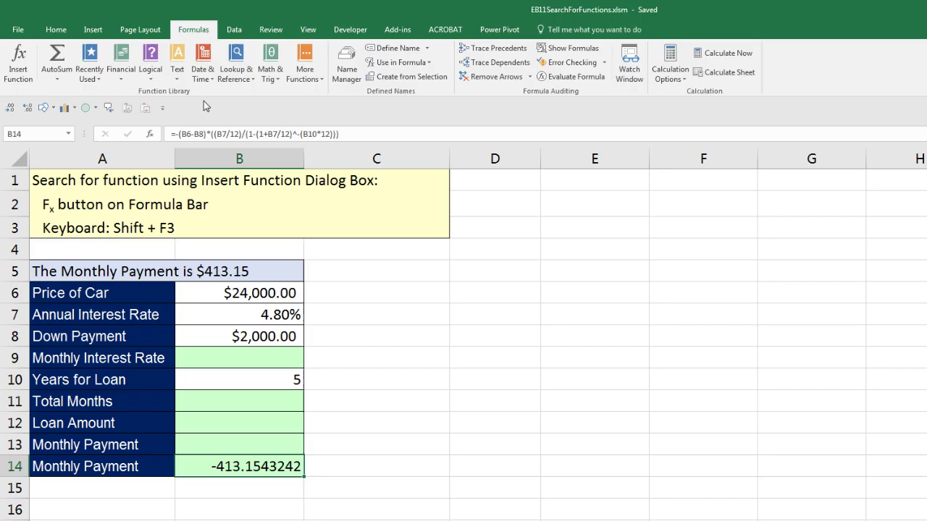
# Look through the financial functions for the PMT function.
pyautogui.click(121, 72)
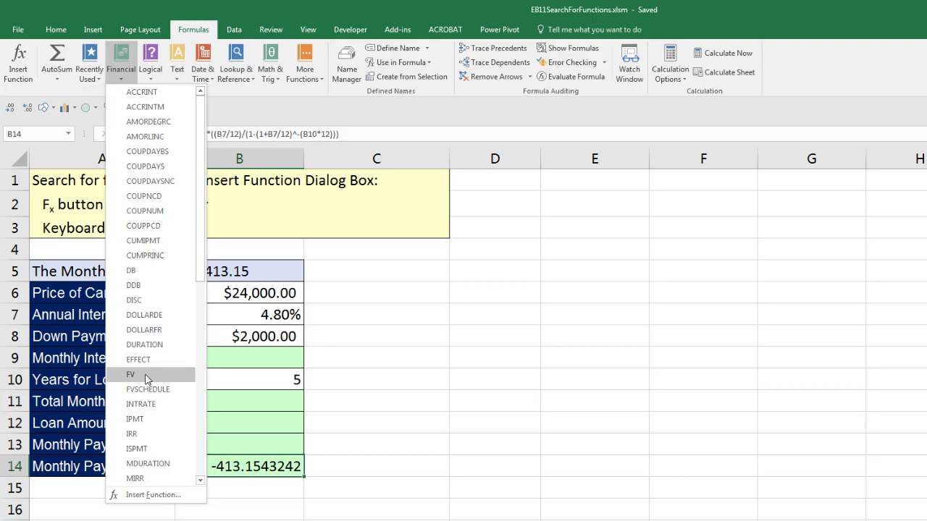
pyautogui.moveTo(147, 379)
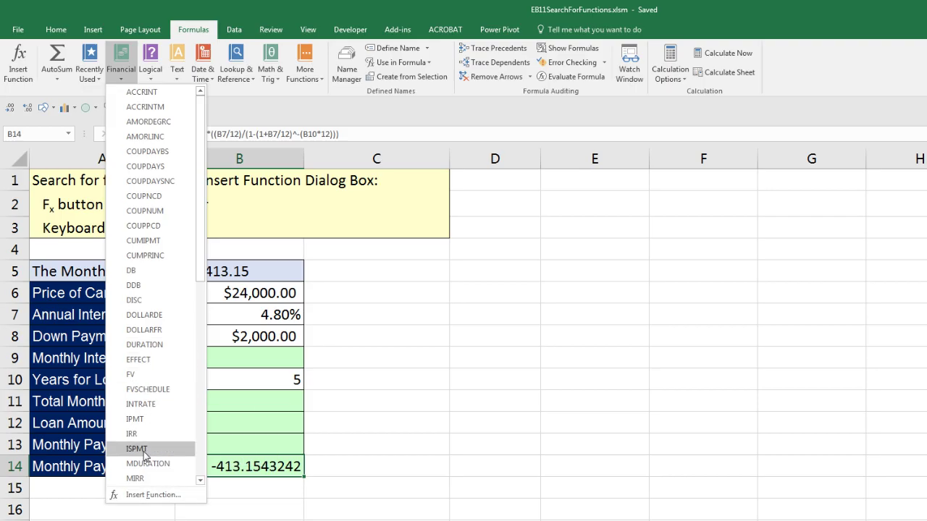
pyautogui.moveTo(144, 437)
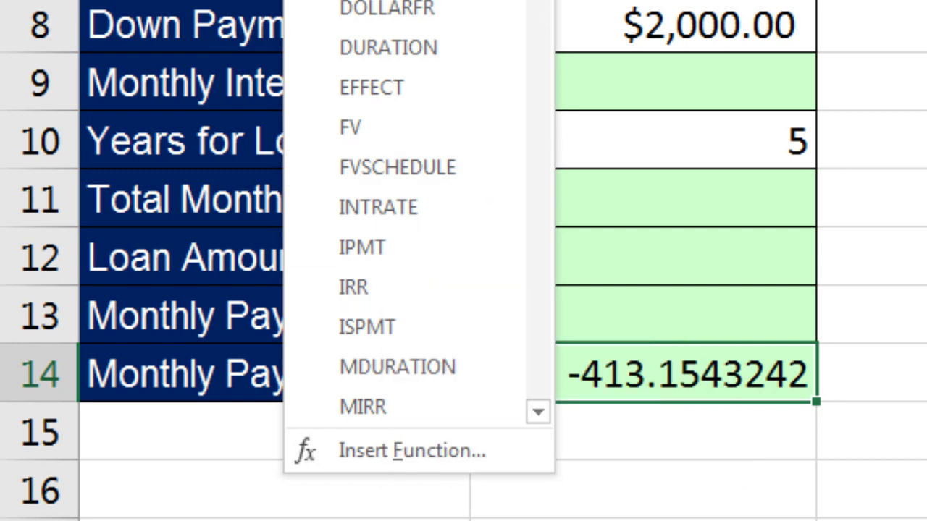
pyautogui.moveTo(535, 0); pyautogui.dragTo(539, 118)
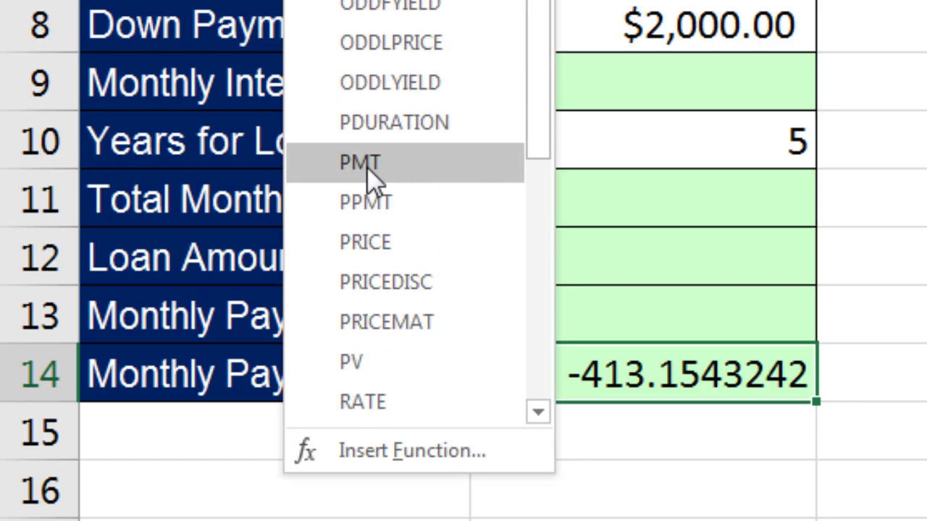
pyautogui.moveTo(360, 172)
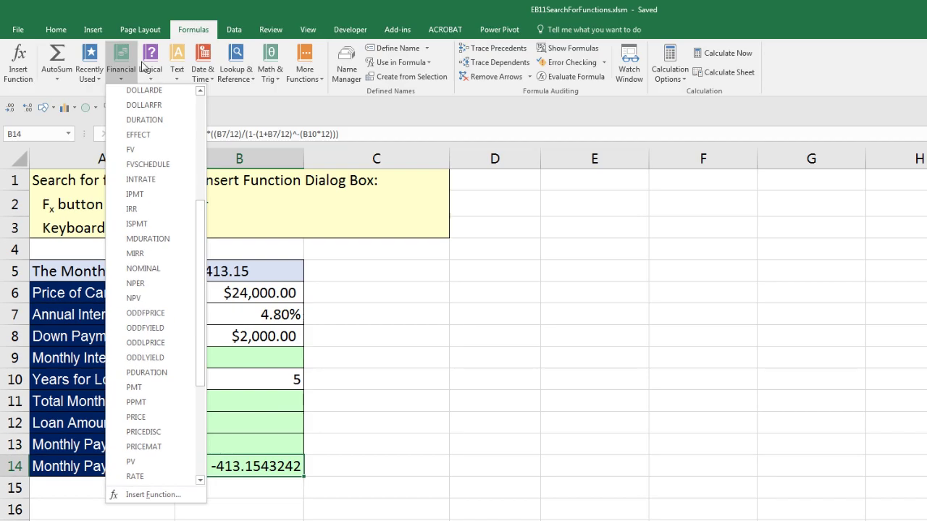
# Browse the logical, text, date and time, lookup and reference, math and trig, and additional function categories without inserting a function.
pyautogui.click(152, 79)
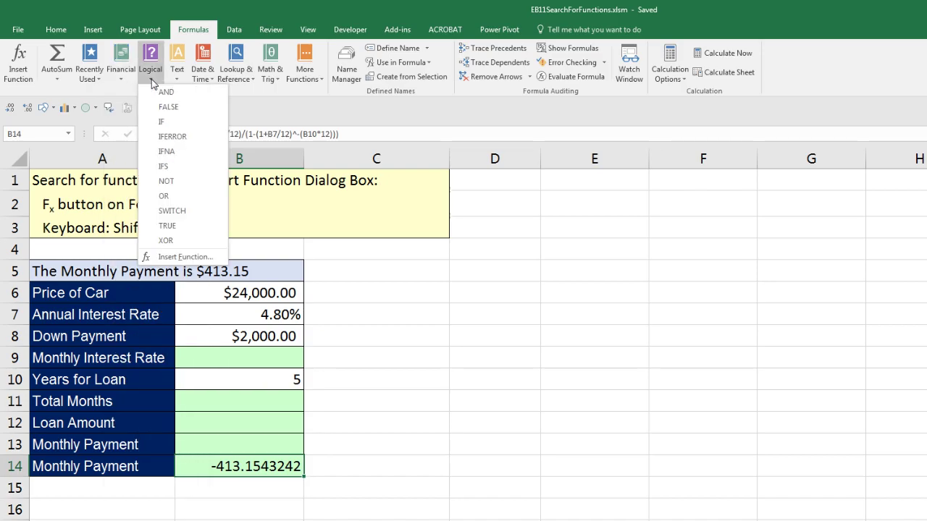
pyautogui.click(179, 80)
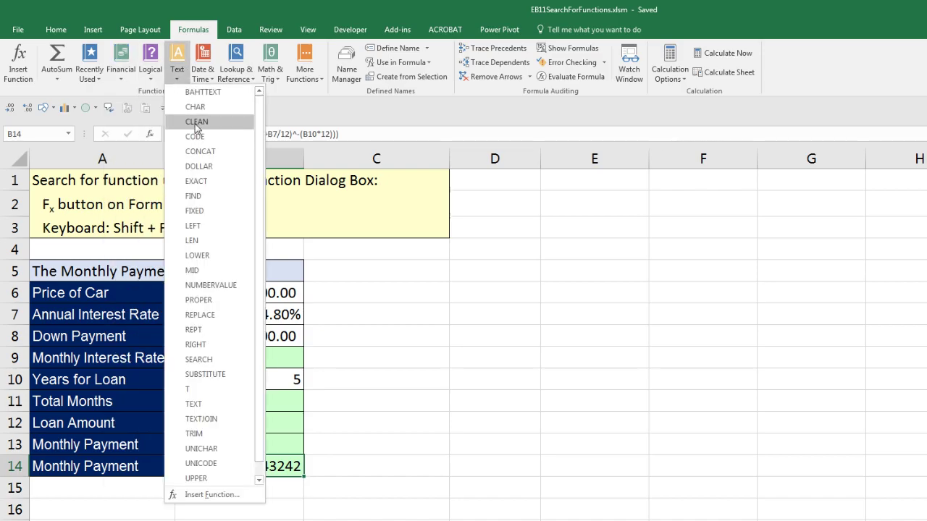
pyautogui.click(210, 76)
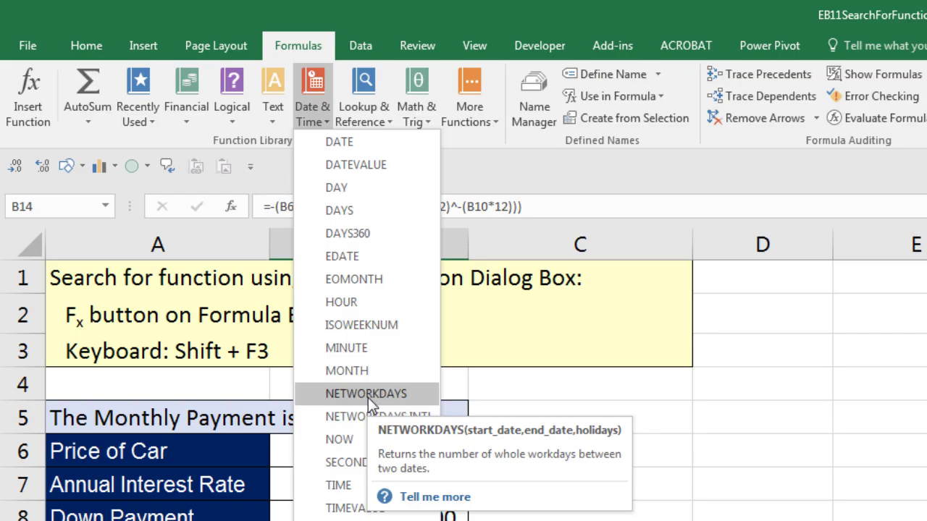
pyautogui.click(389, 124)
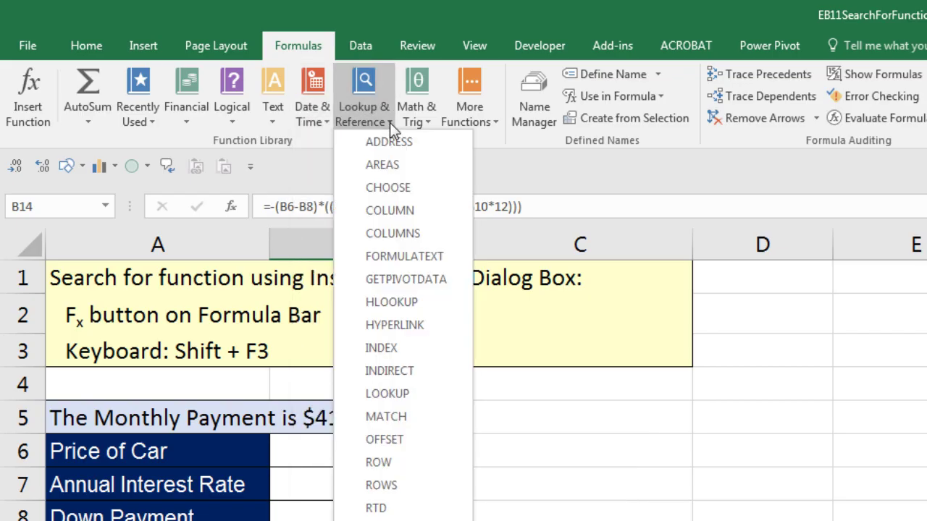
pyautogui.click(430, 125)
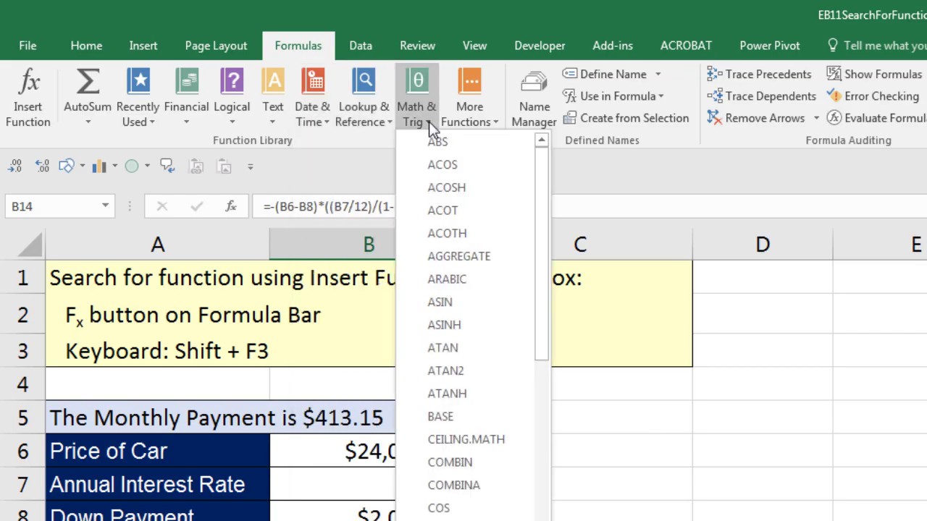
pyautogui.moveTo(500, 176)
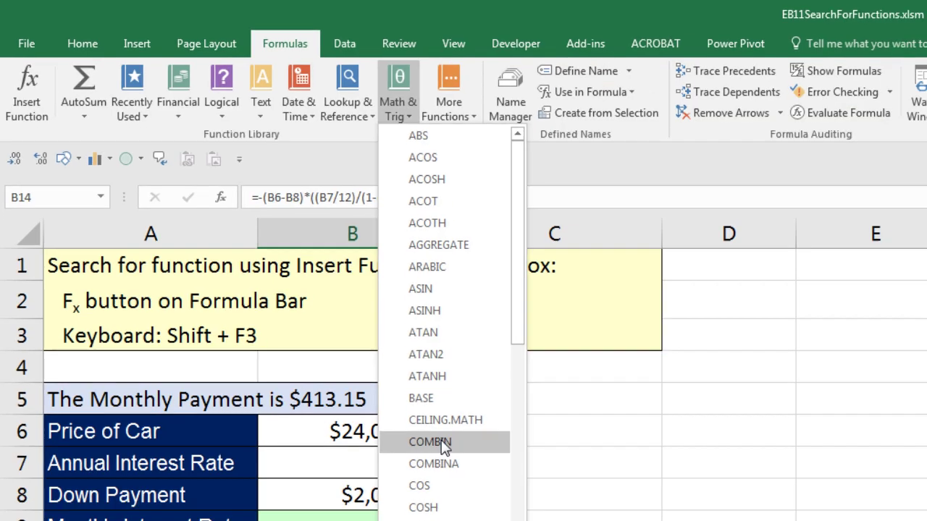
pyautogui.moveTo(458, 472)
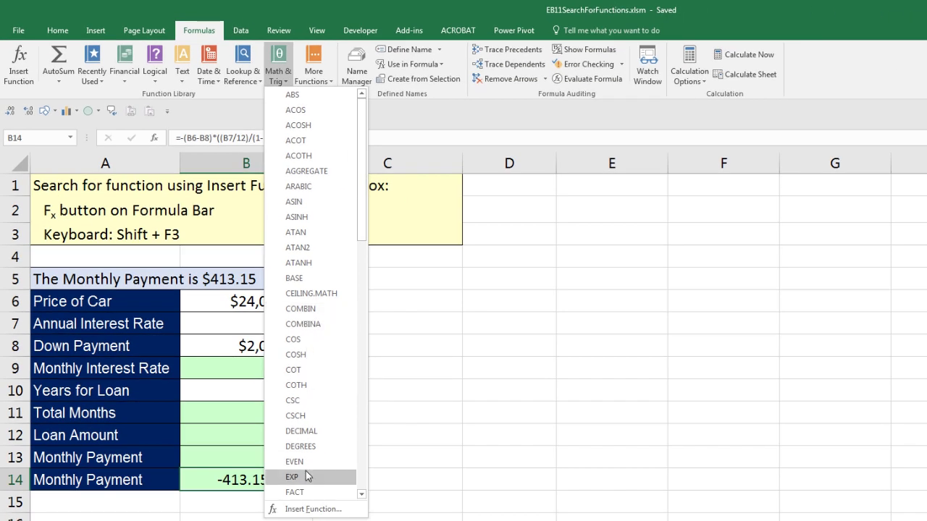
pyautogui.scroll(-9, 312, 449)
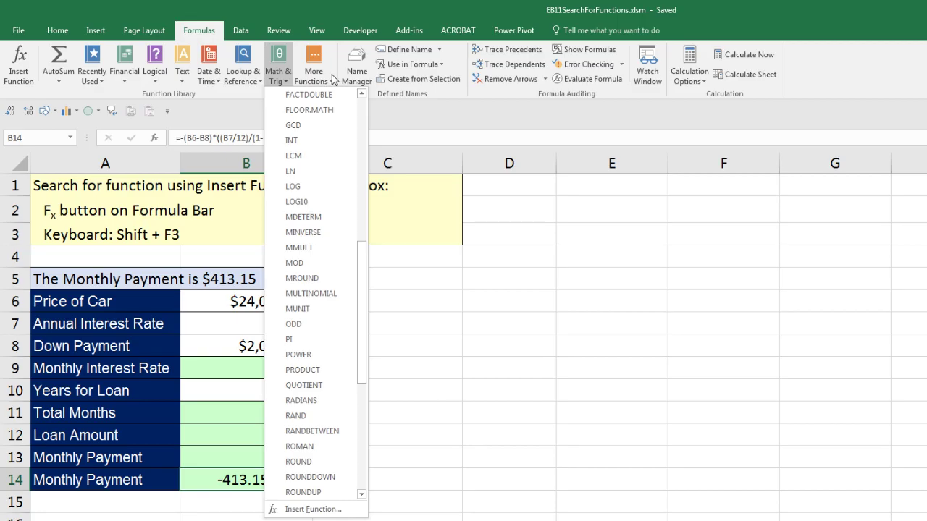
pyautogui.click(330, 78)
pyautogui.moveTo(331, 99)
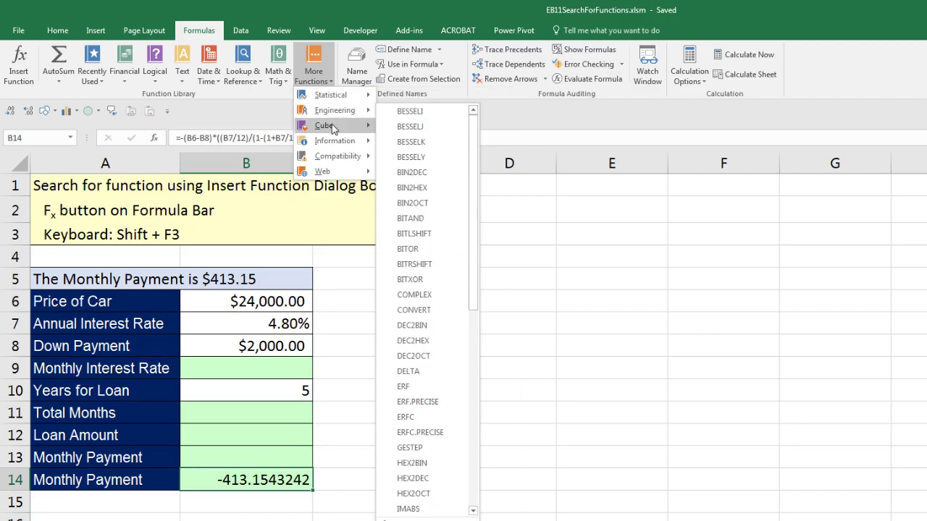
pyautogui.moveTo(339, 143)
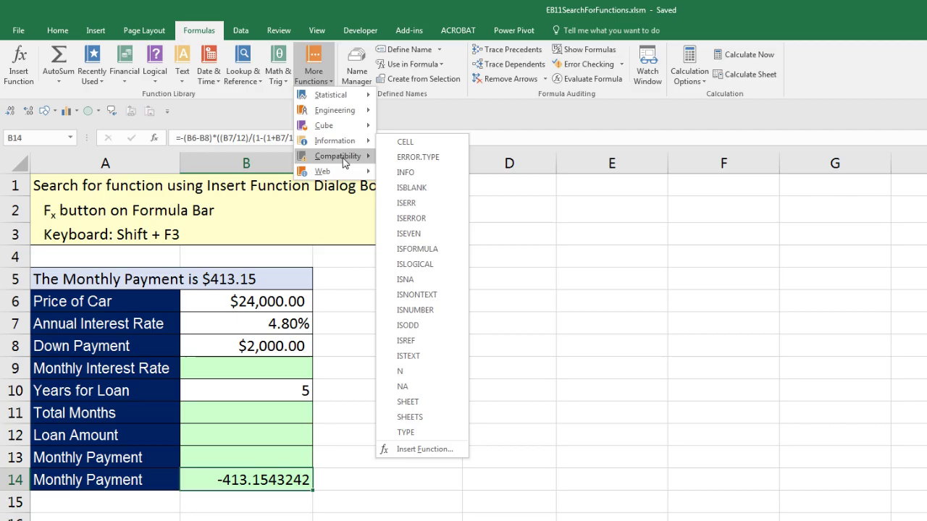
pyautogui.moveTo(344, 162)
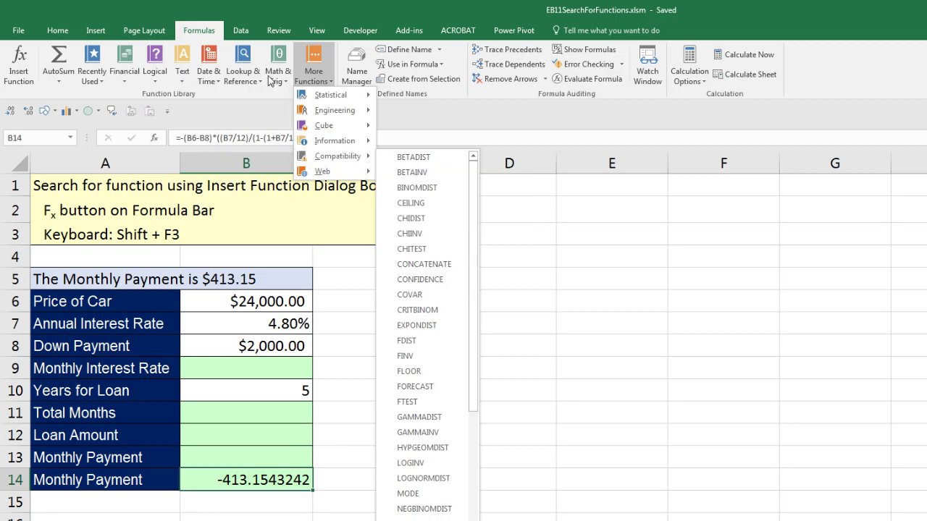
pyautogui.press('Escape')
pyautogui.press('Escape')
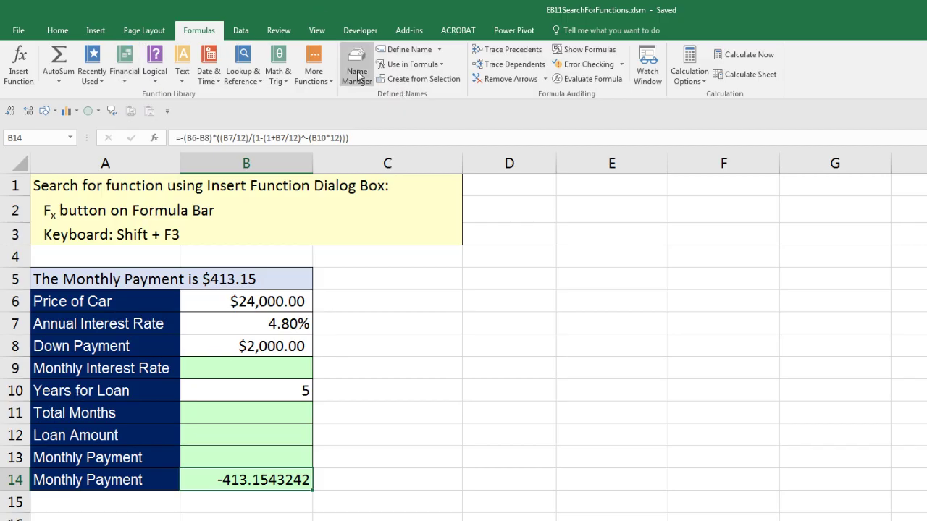
pyautogui.click(241, 457)
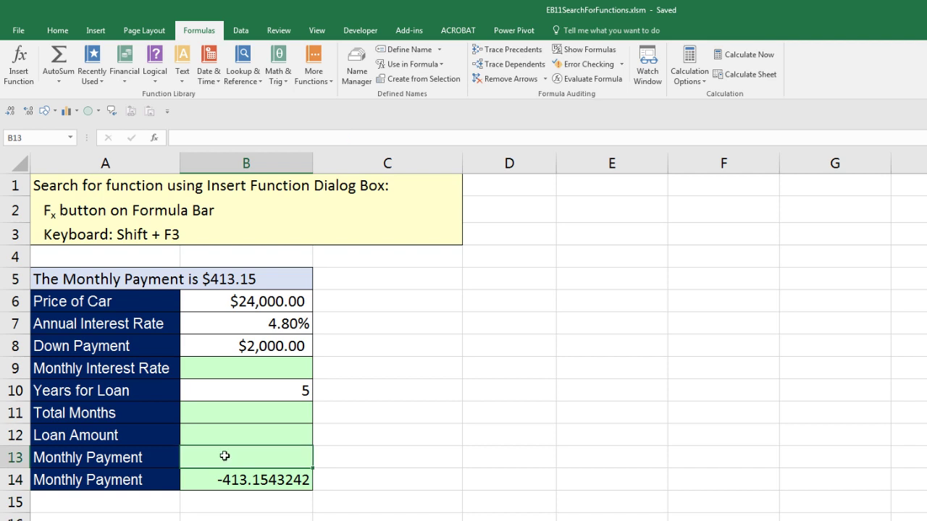
pyautogui.click(160, 141)
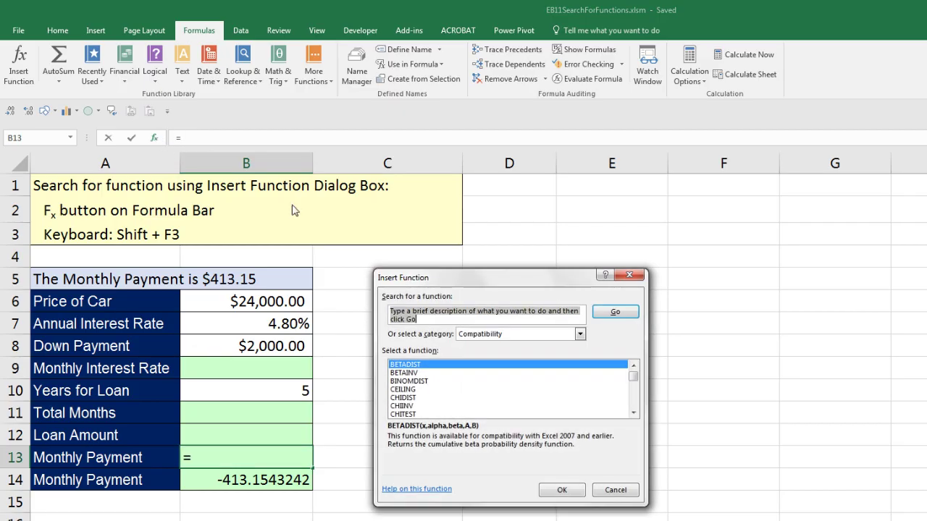
pyautogui.moveTo(452, 284); pyautogui.dragTo(397, 271)
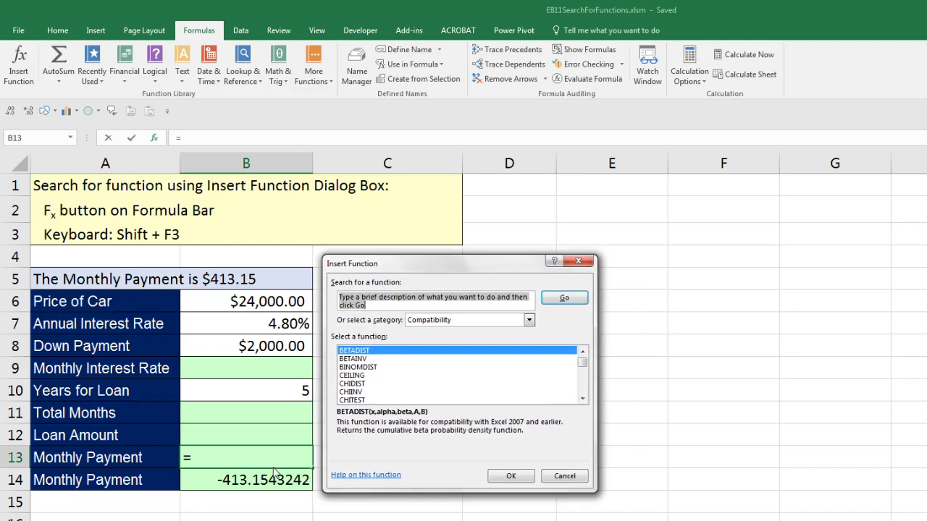
pyautogui.press('Escape')
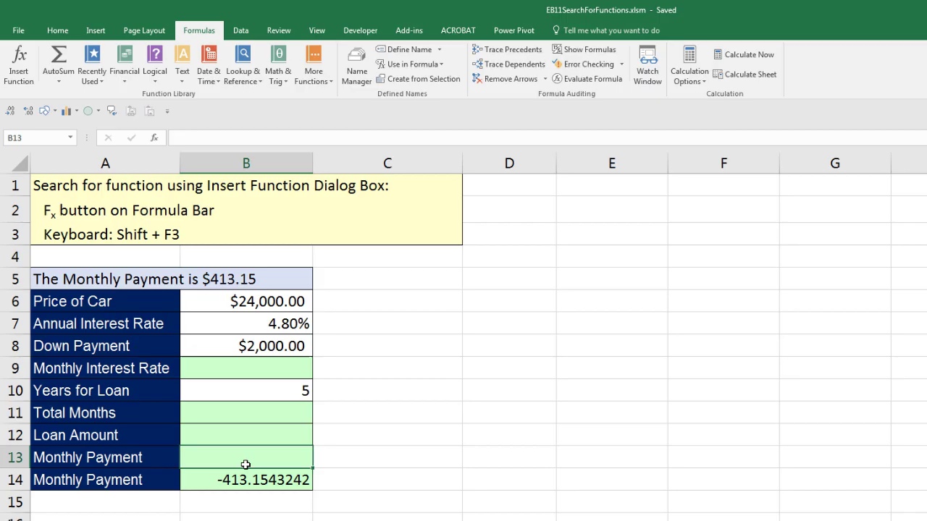
# Search for a function for cell B13 with the description "Monthly payment on loan" and open the arguments of PMT.
pyautogui.hotkey('shift', 'F3')
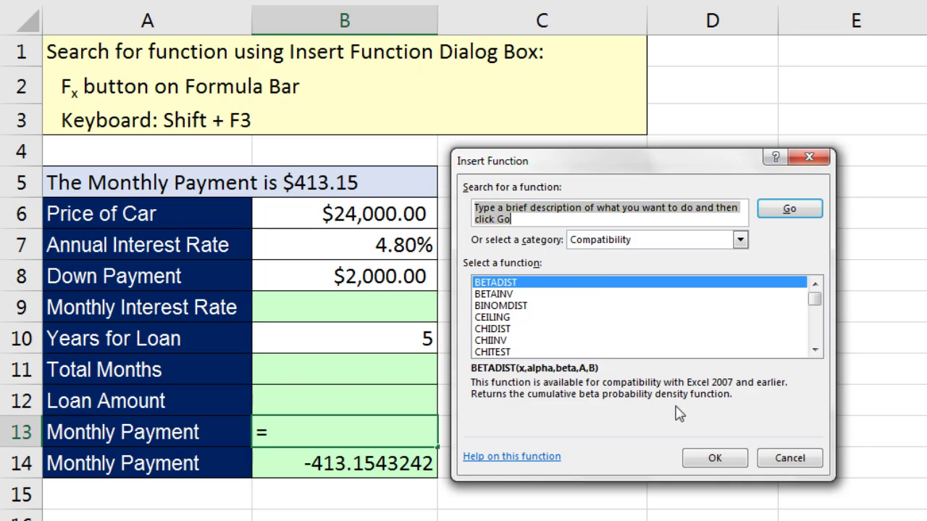
pyautogui.write('Monthly payment on loan')
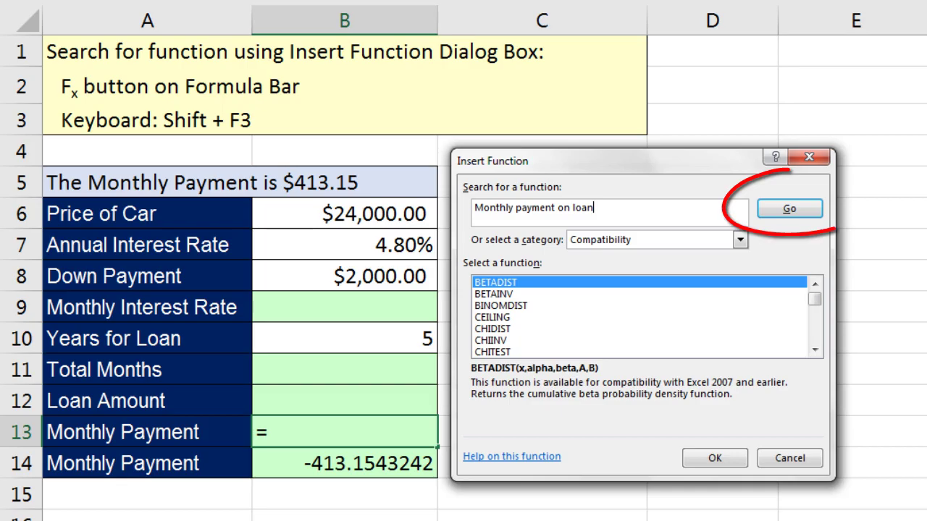
pyautogui.press('Return')
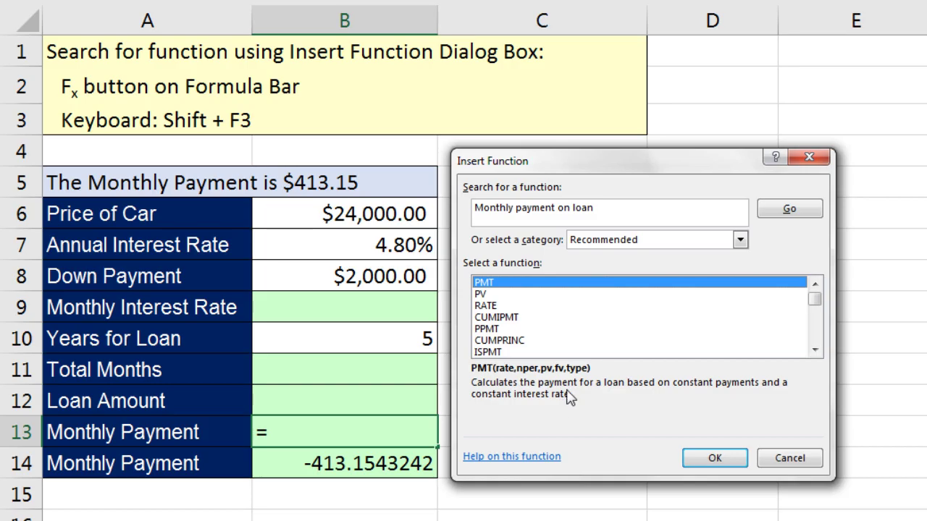
pyautogui.click(714, 458)
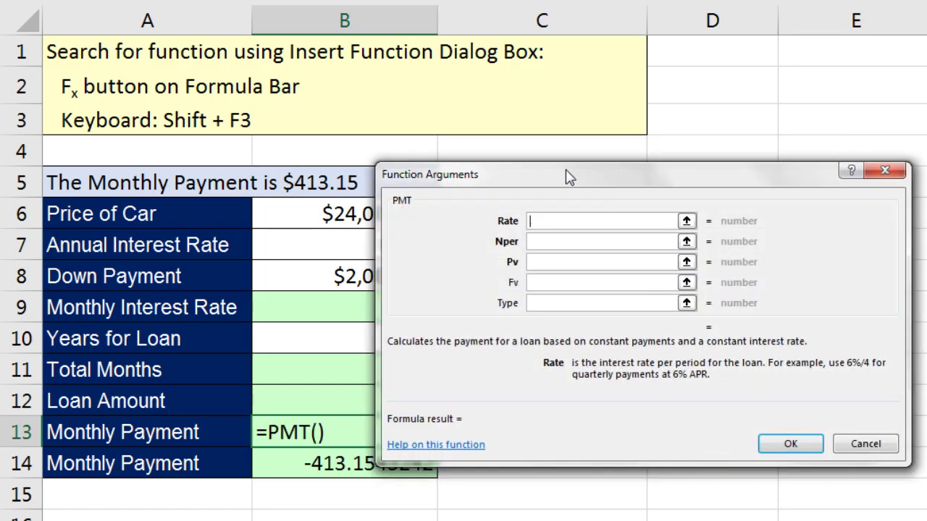
# Examine the descriptions of PMT's Rate and Nper arguments, and close the function arguments without inserting the function.
pyautogui.moveTo(565, 176); pyautogui.dragTo(663, 254)
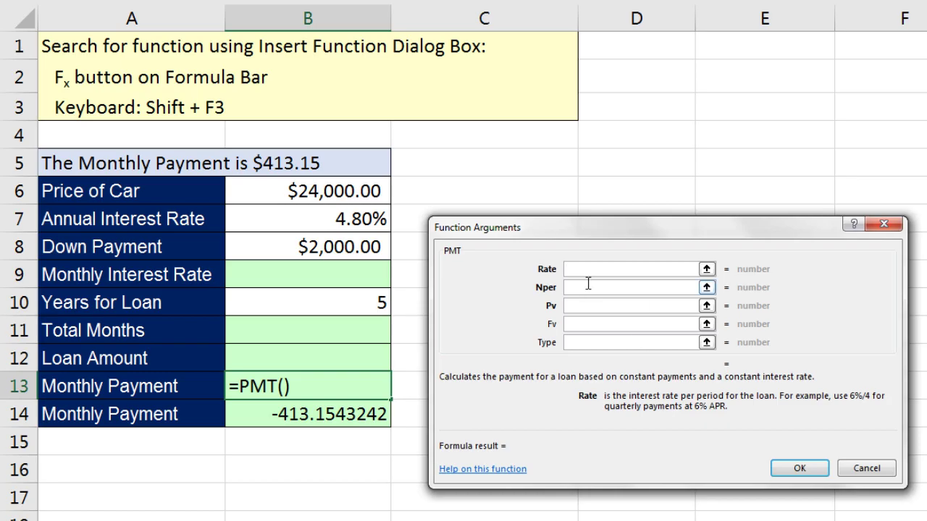
pyautogui.press('Tab')
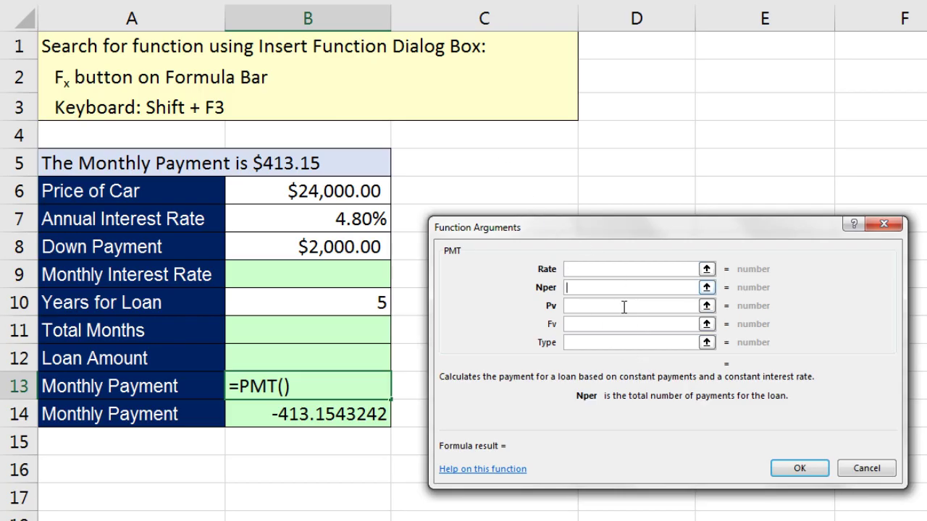
pyautogui.click(590, 268)
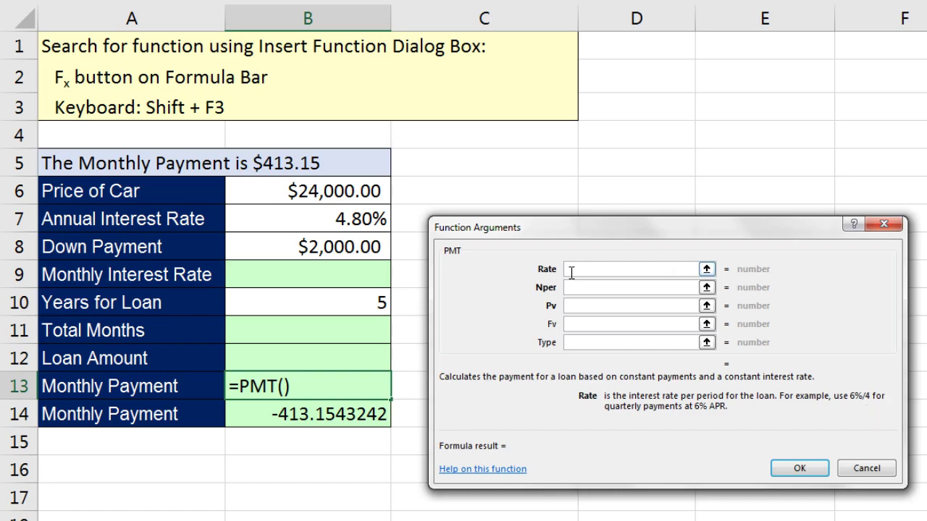
pyautogui.press('Escape')
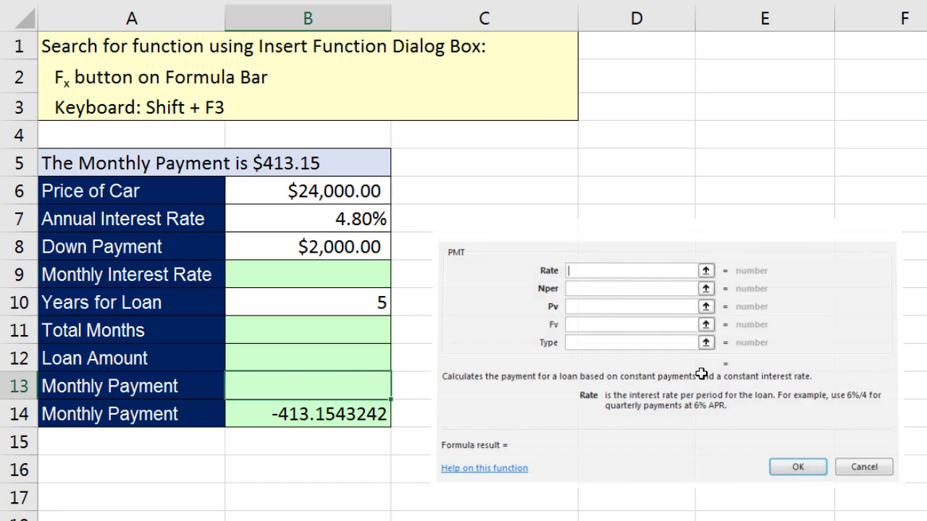
# Review the car price, annual interest rate and down payment cells in turn, ending on the empty Monthly Interest Rate cell B9.
pyautogui.click(267, 188)
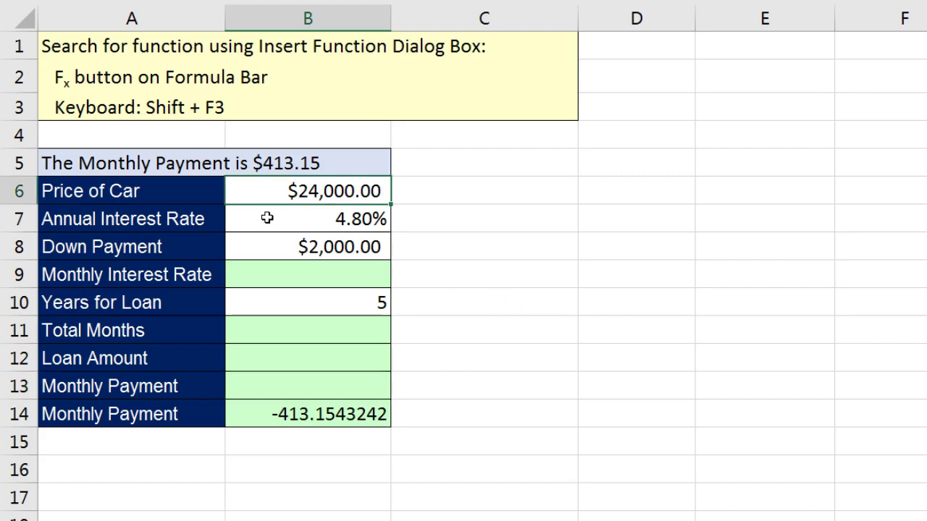
pyautogui.click(267, 218)
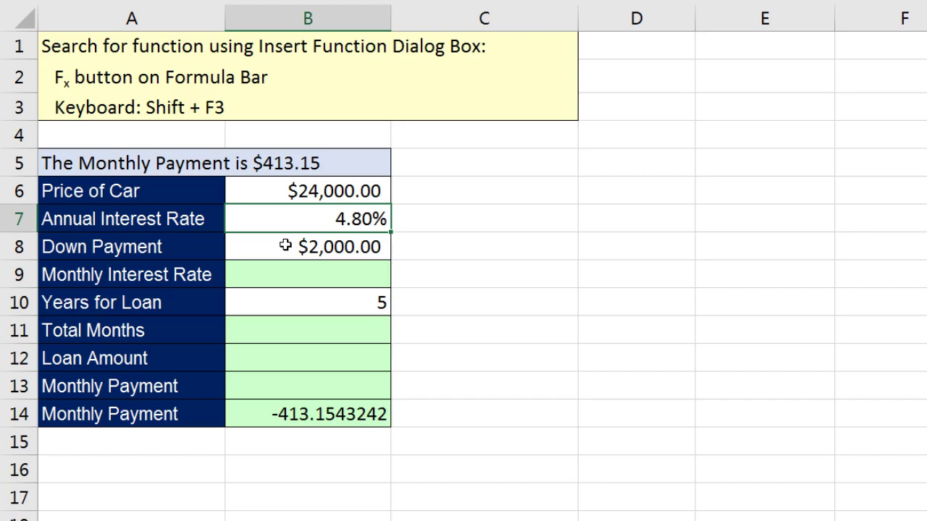
pyautogui.click(367, 247)
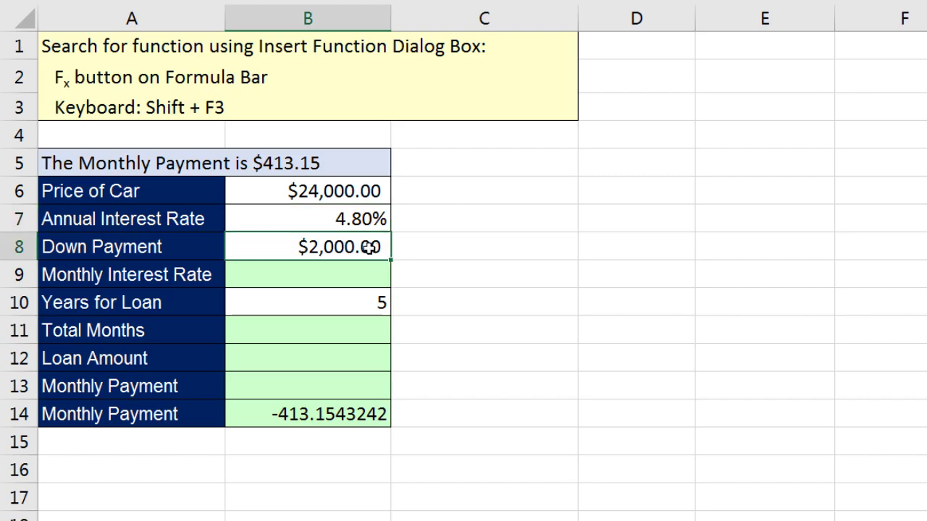
pyautogui.click(329, 276)
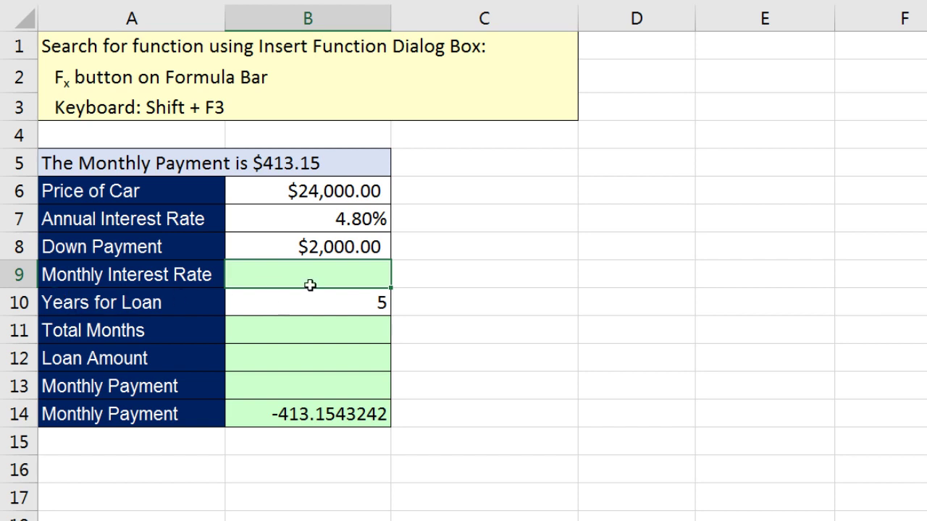
# Calculate the monthly interest rate in B9 by dividing the annual rate by 12 with the formula =B7/12.
pyautogui.write('=')
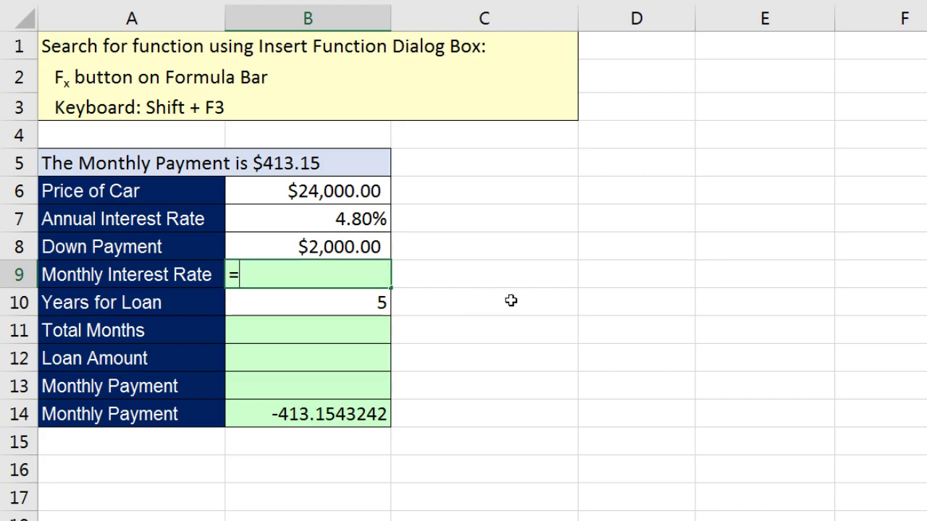
pyautogui.press('Up')
pyautogui.press('Up')
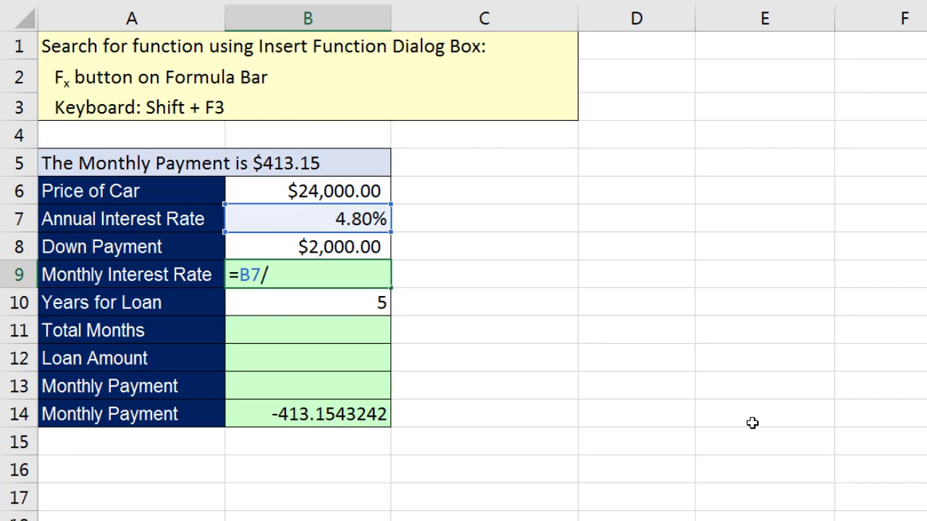
pyautogui.write('/12')
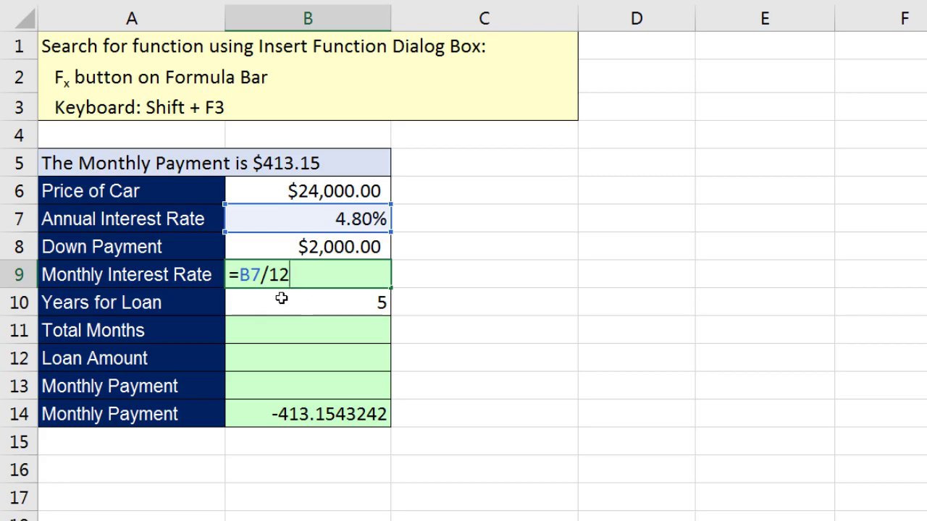
pyautogui.doubleClick(253, 278)
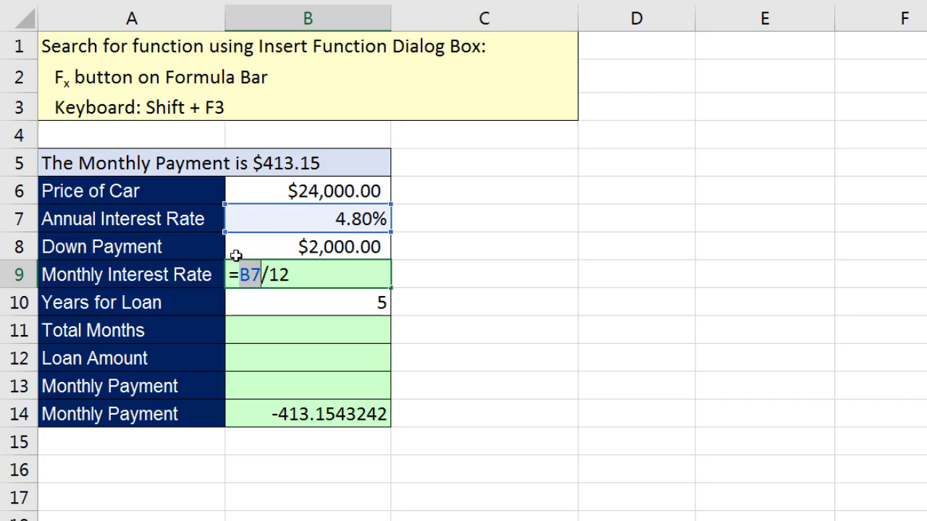
pyautogui.doubleClick(278, 276)
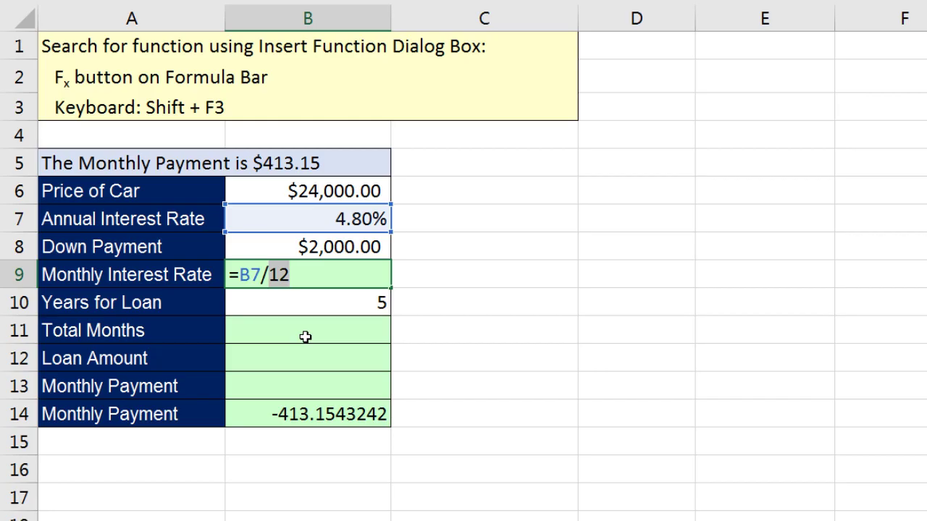
pyautogui.press('Return')
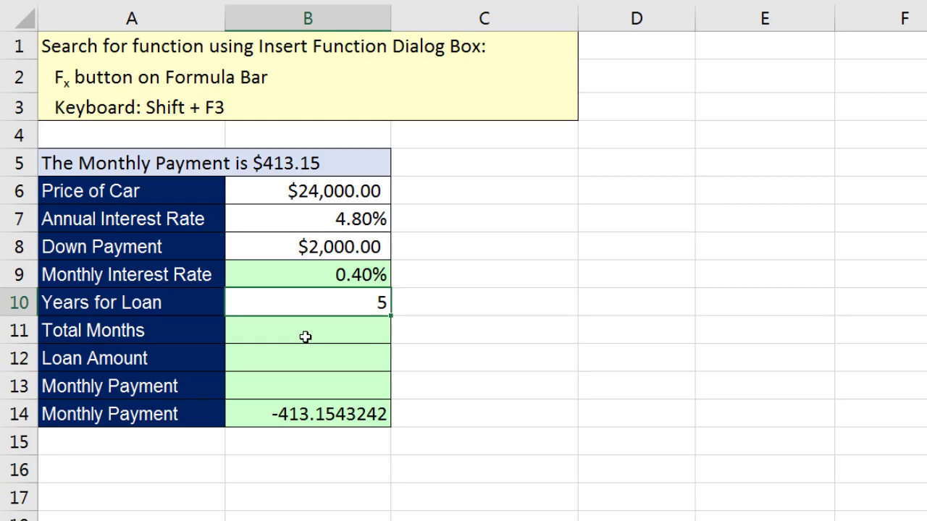
# Check the number format applied to the Monthly Interest Rate cell B9.
pyautogui.click(367, 278)
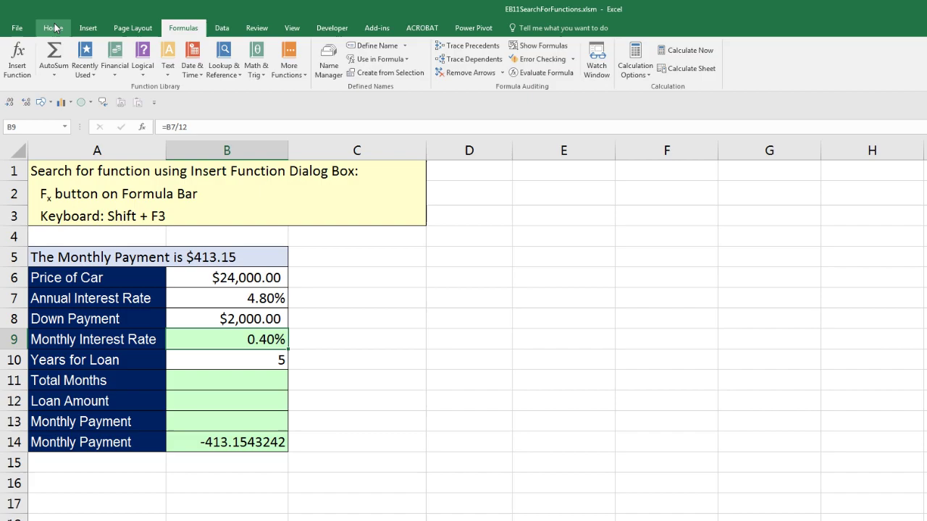
pyautogui.click(53, 28)
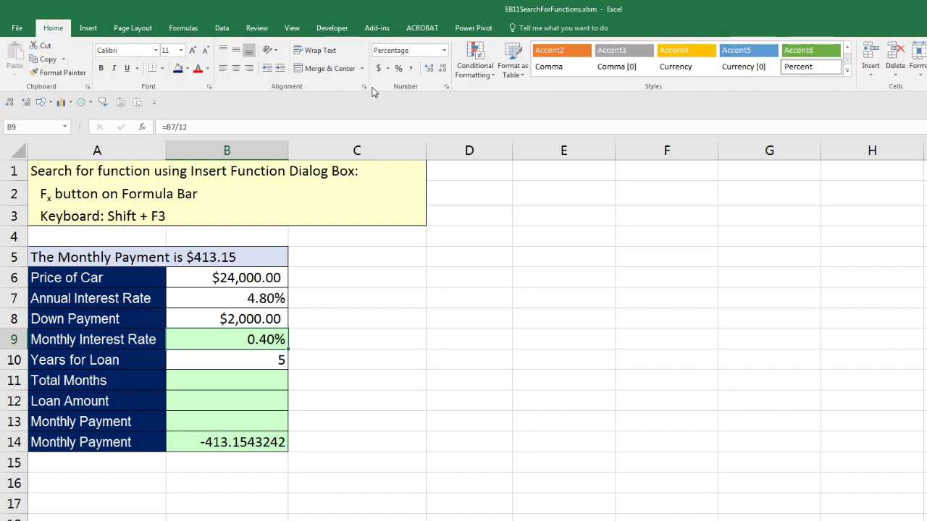
pyautogui.click(226, 361)
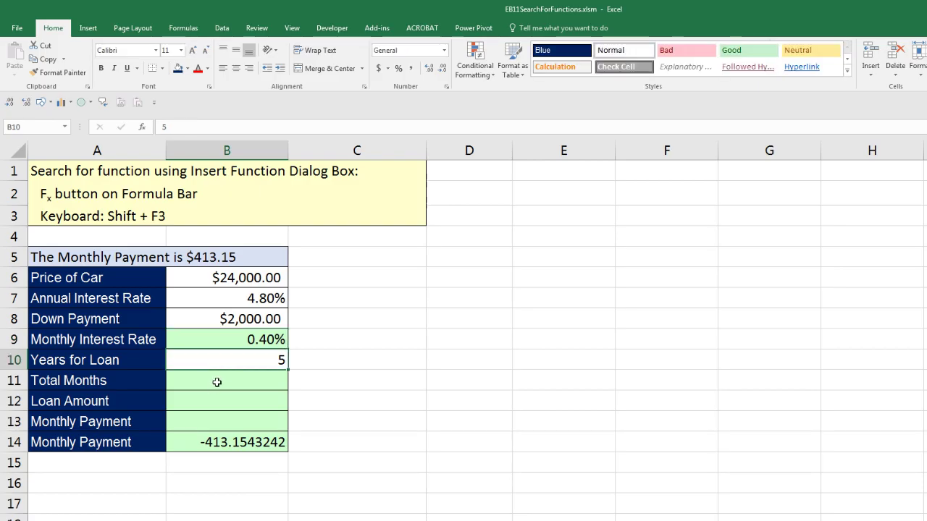
# Calculate the total months in B11 from the years for the loan with the formula =B10*12.
pyautogui.click(219, 380)
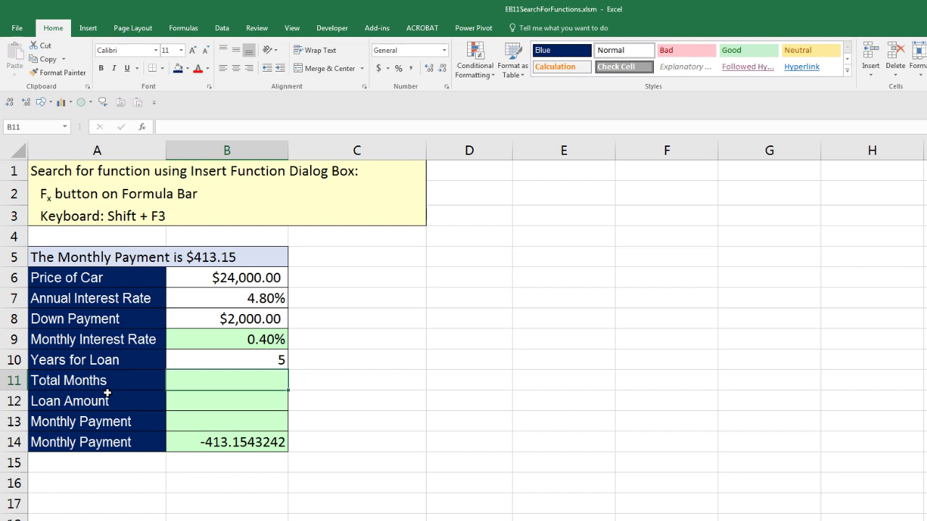
pyautogui.click(271, 364)
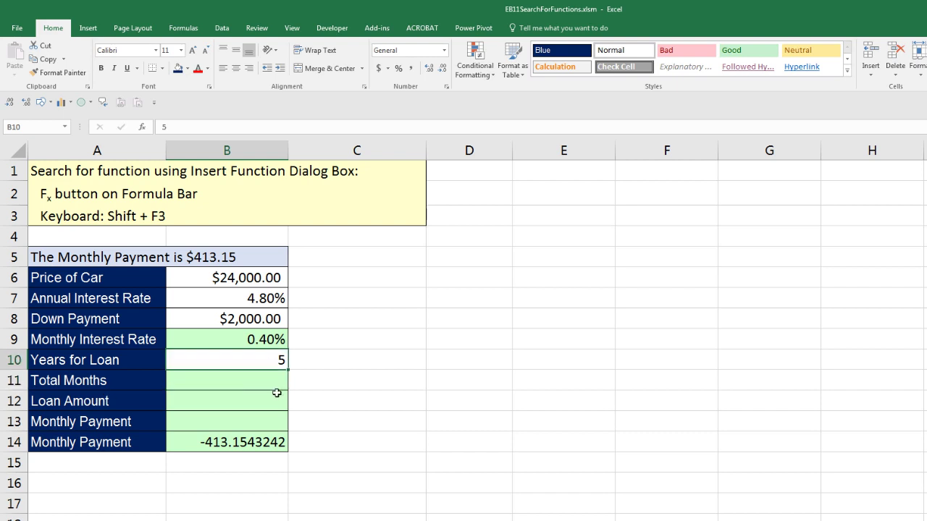
pyautogui.click(274, 382)
pyautogui.write('=')
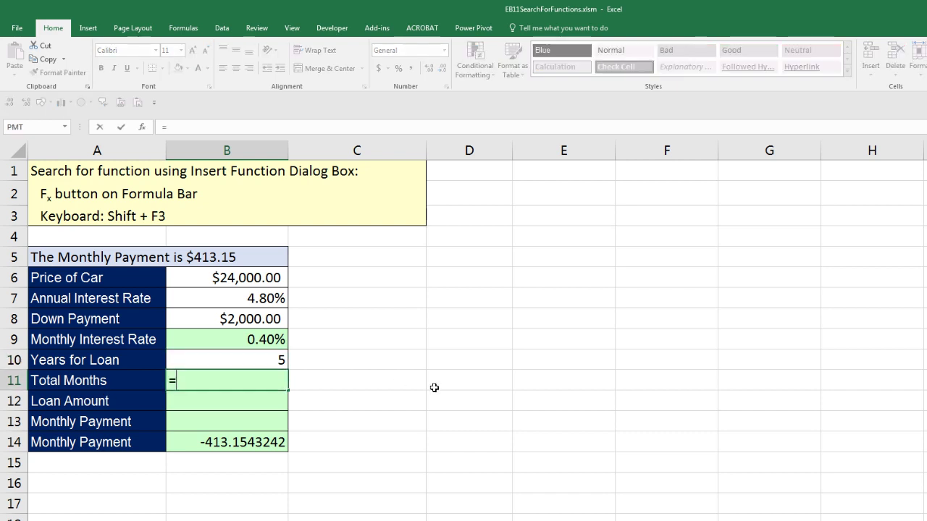
pyautogui.press('Up')
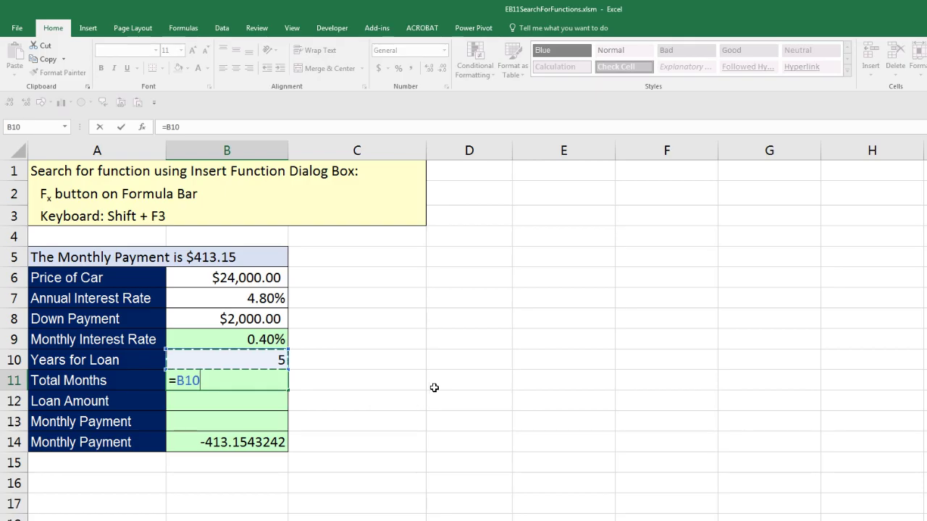
pyautogui.write('*12')
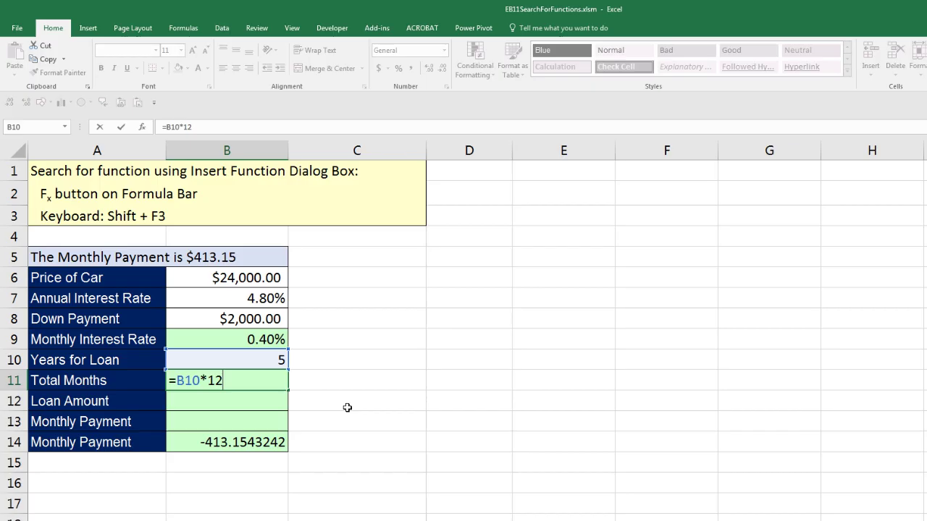
pyautogui.press('Return')
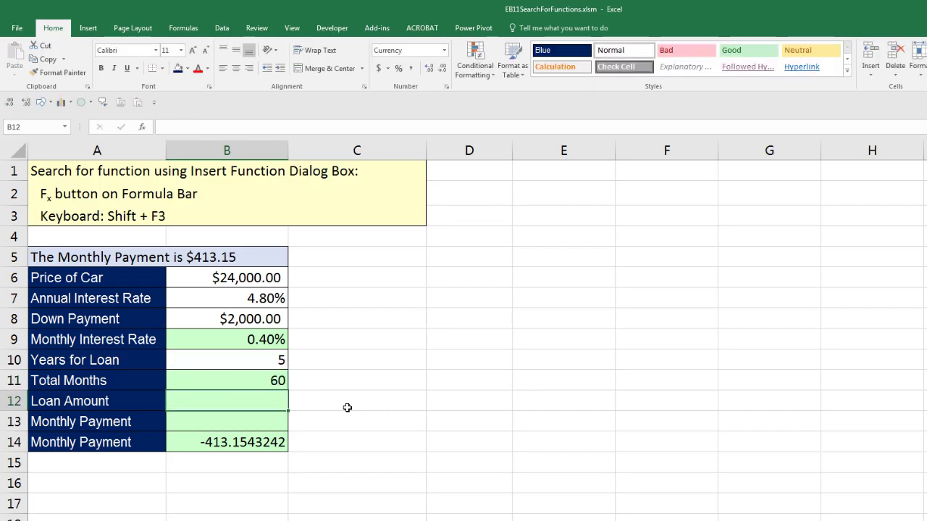
# Calculate the loan amount in B12 as the car price minus the down payment with the formula =B6-B8.
pyautogui.click(258, 278)
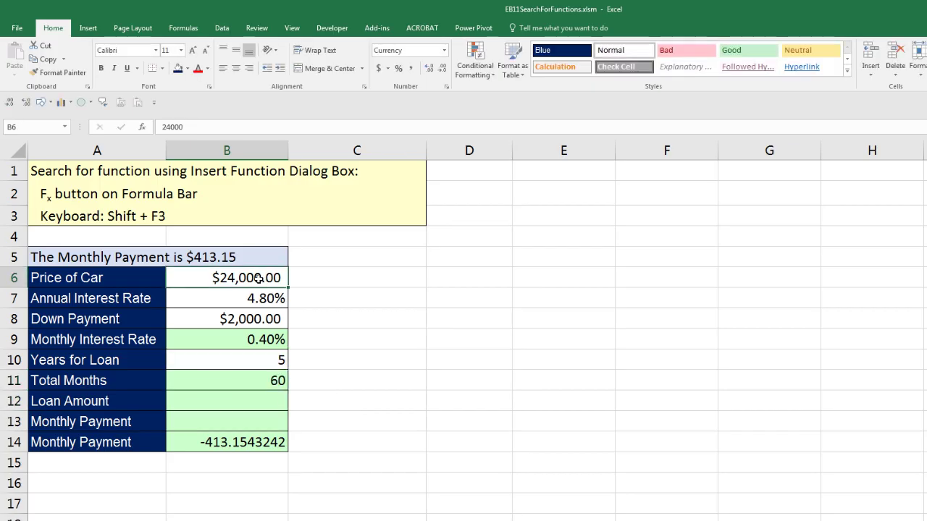
pyautogui.click(237, 323)
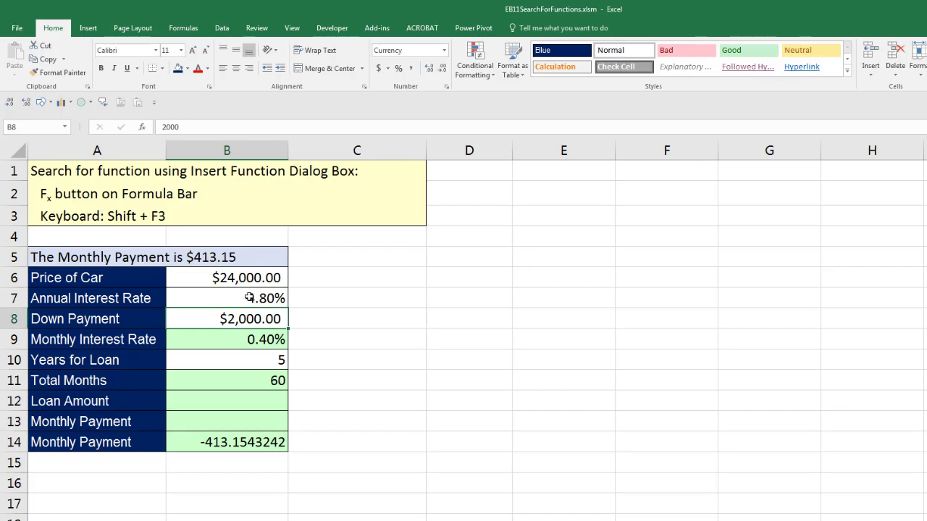
pyautogui.click(252, 403)
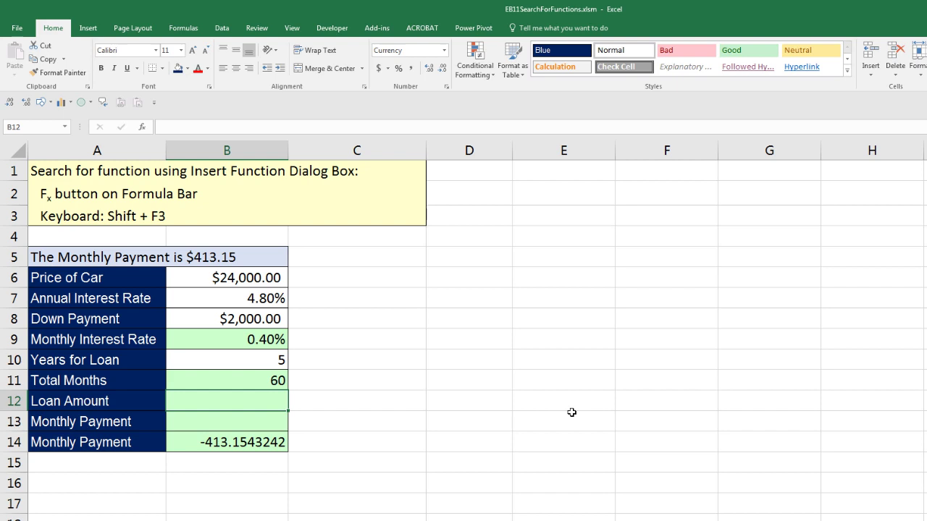
pyautogui.write('=')
pyautogui.press('Up')
pyautogui.press('Up')
pyautogui.press('Up')
pyautogui.press('Up')
pyautogui.press('Up')
pyautogui.press('Up')
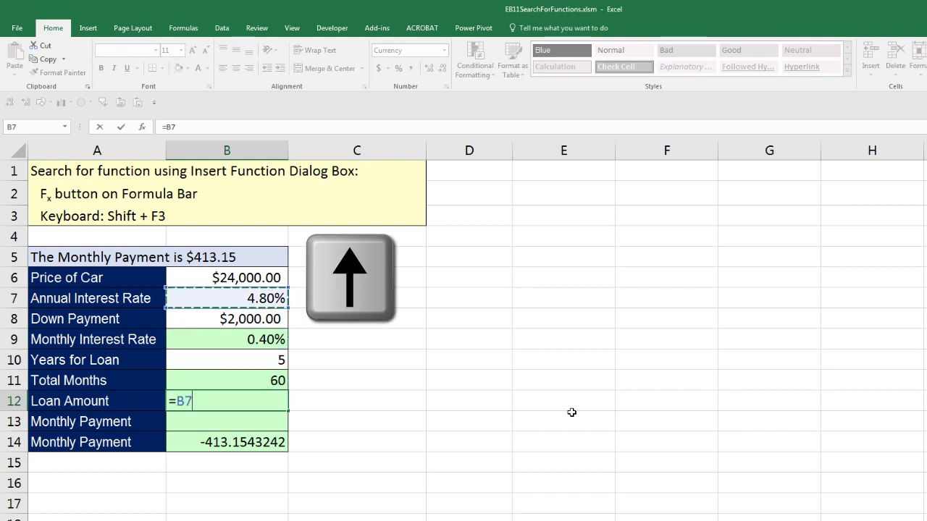
pyautogui.write('-')
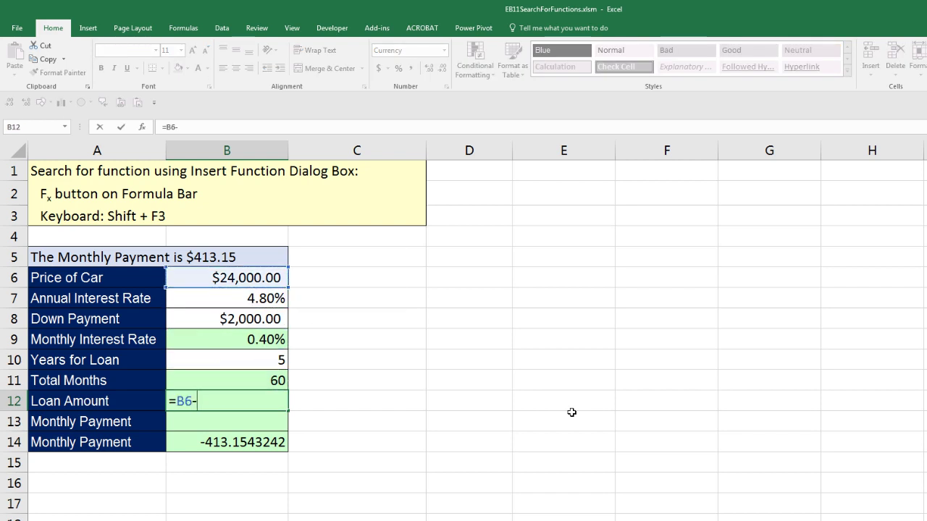
pyautogui.press('Up')
pyautogui.press('Up')
pyautogui.press('Up')
pyautogui.press('Up')
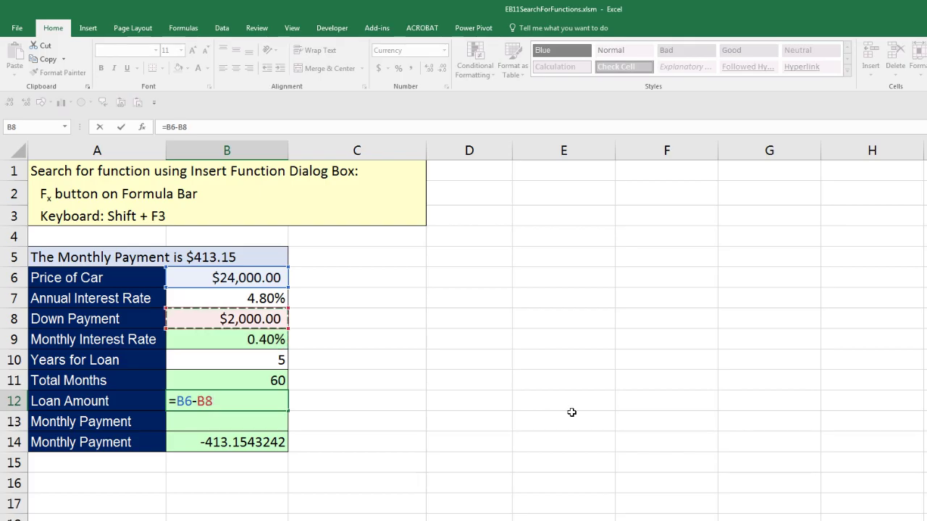
pyautogui.press('Return')
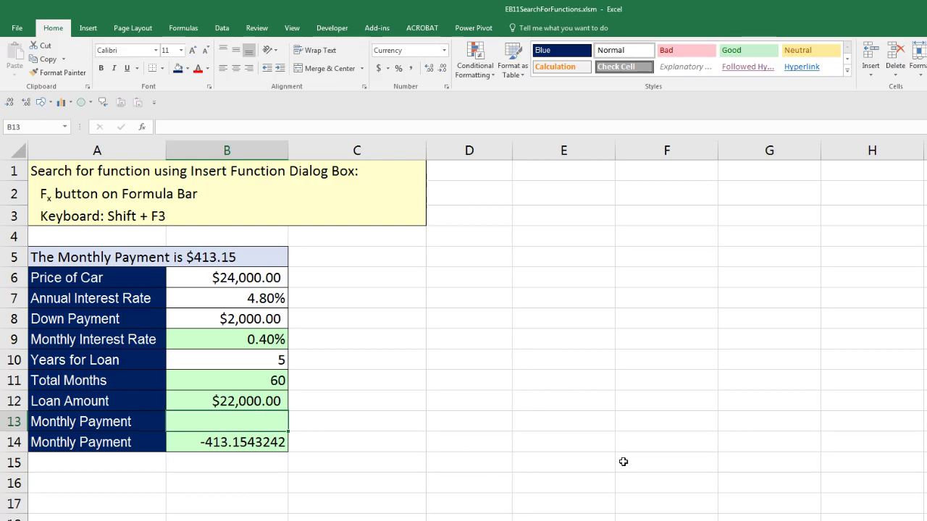
# Search for a function for B13 with the description "Loan paymnet", view PMT's arguments, and cancel without inserting it.
pyautogui.hotkey('shift', 'F3')
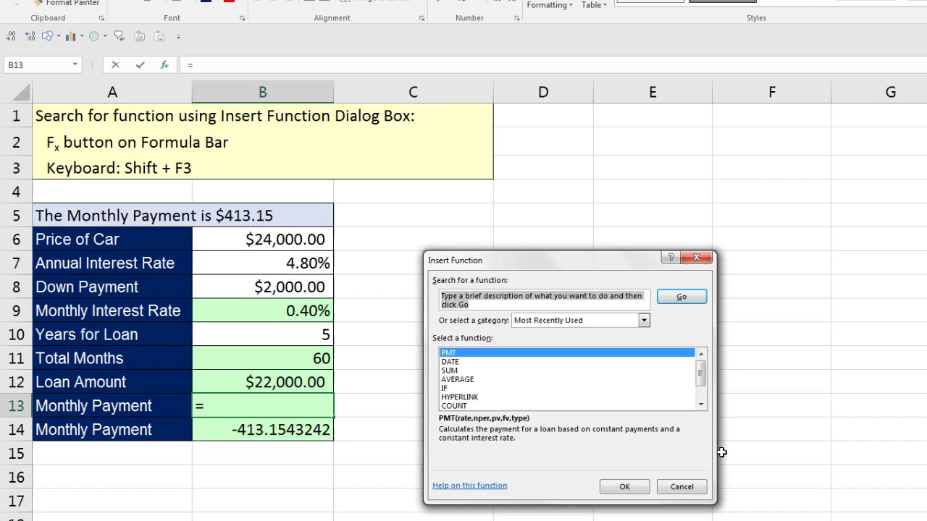
pyautogui.write('Loa')
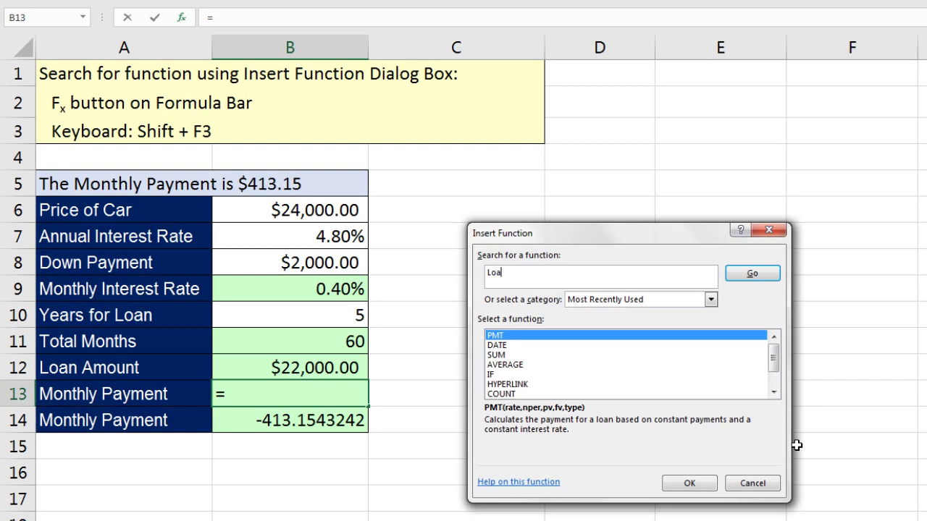
pyautogui.write('n paymnet')
pyautogui.press('Return')
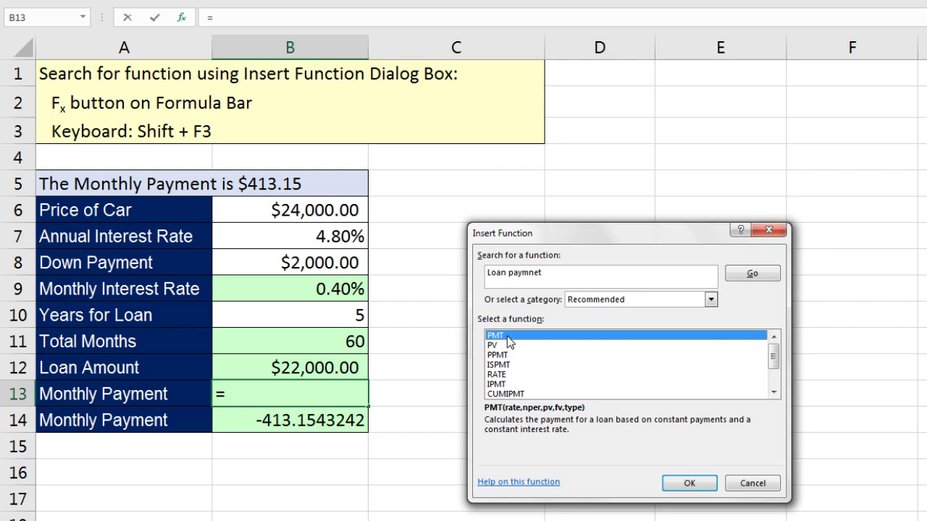
pyautogui.press('Return')
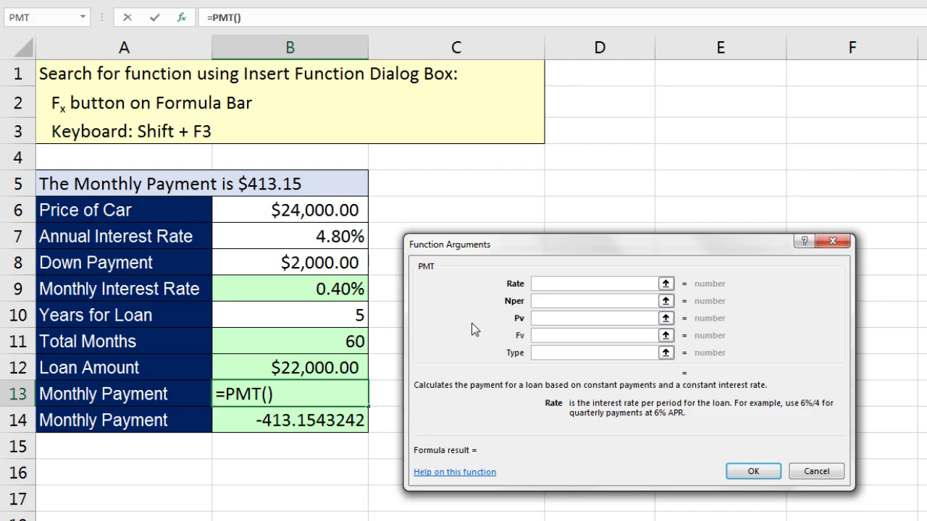
pyautogui.press('Escape')
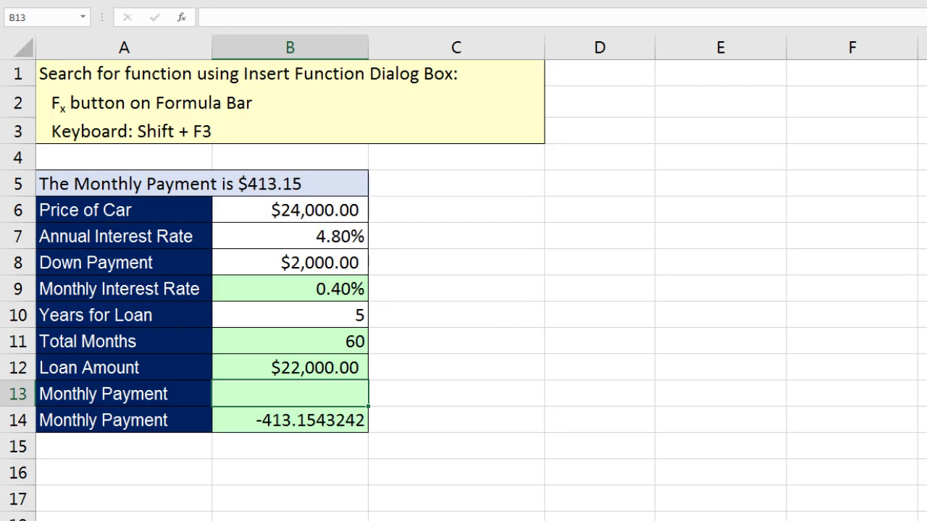
# Start a PMT formula directly in the Monthly Payment cell B13 and open its function arguments.
pyautogui.write('=pmt')
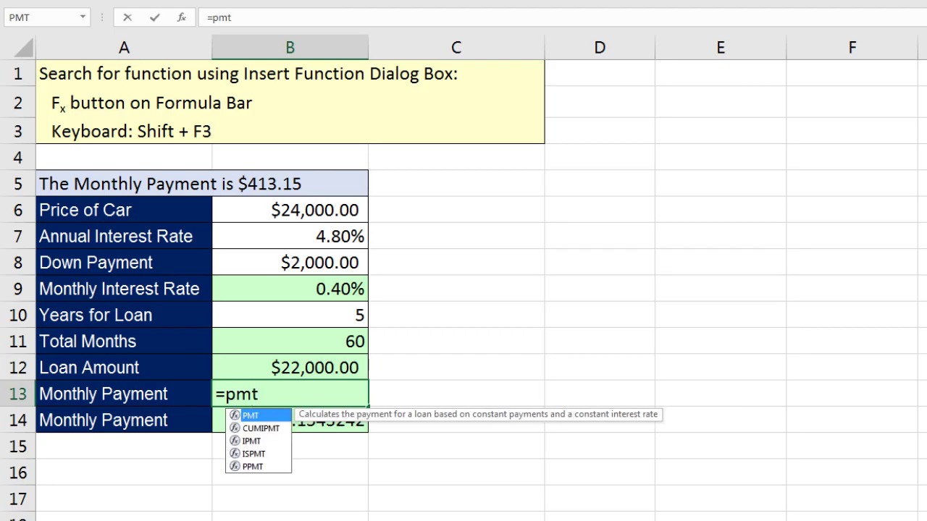
pyautogui.press('Tab')
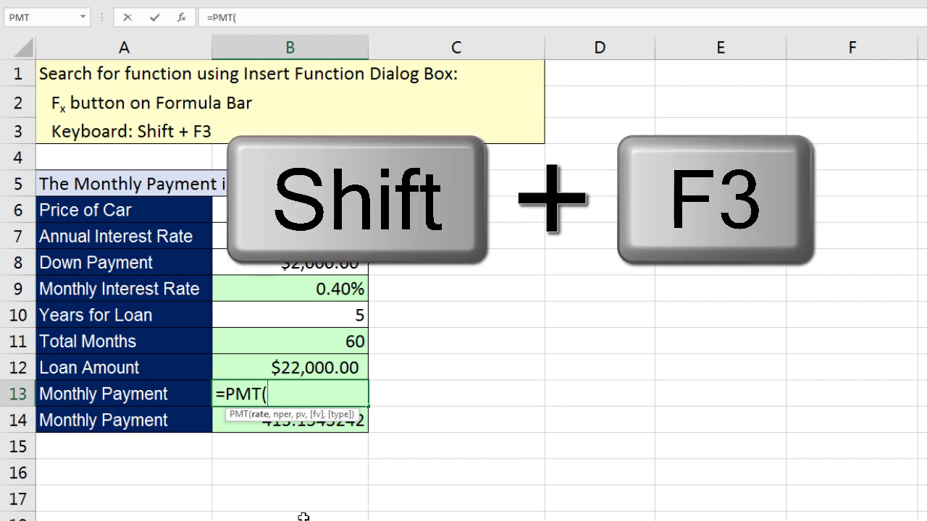
pyautogui.hotkey('shift', 'F3')
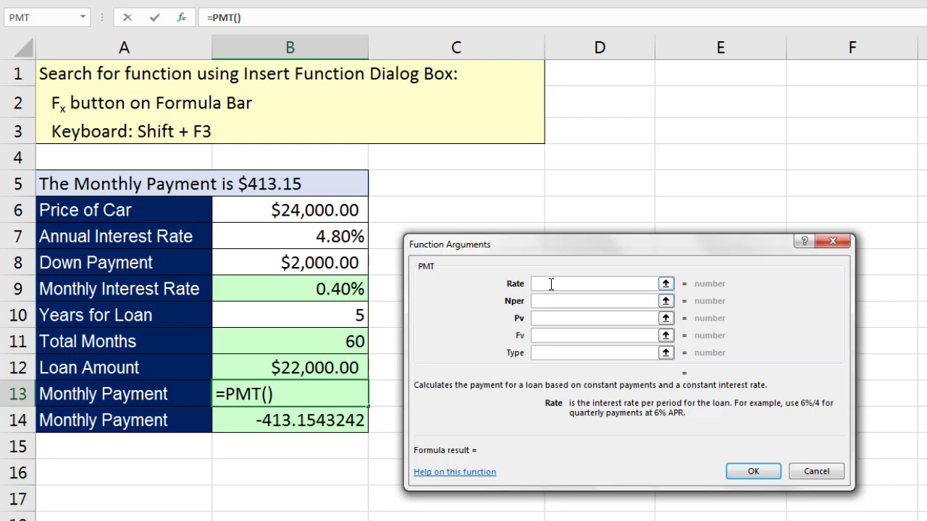
# Set PMT's Rate argument to B9, Nper to B11 and Pv to the loan amount in B12.
pyautogui.click(336, 286)
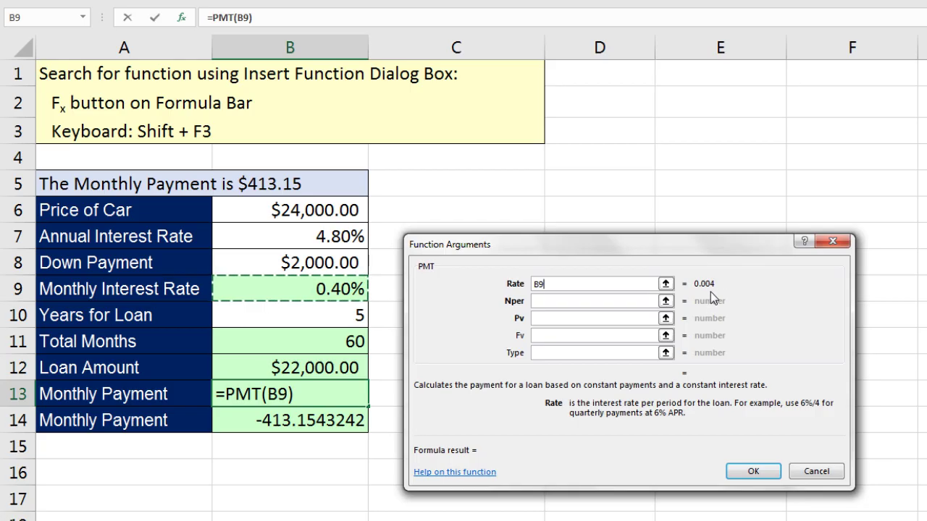
pyautogui.press('Tab')
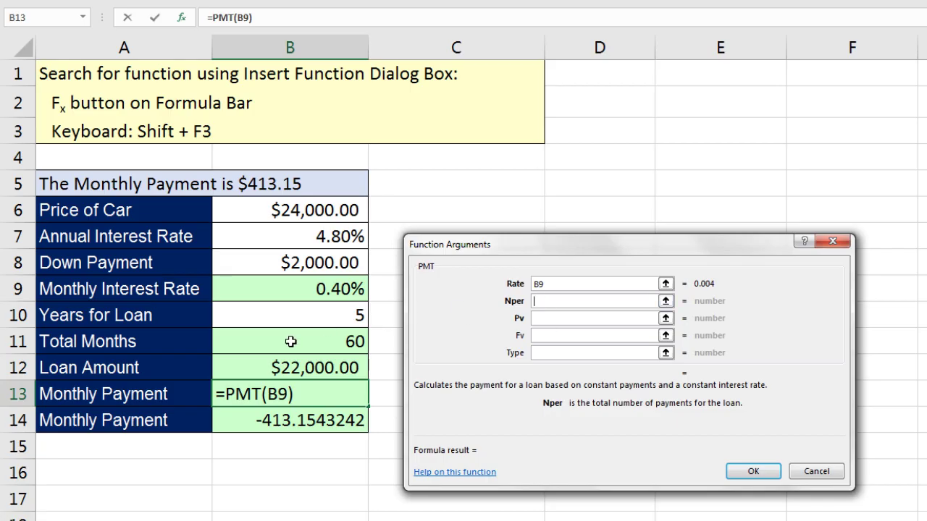
pyautogui.click(325, 346)
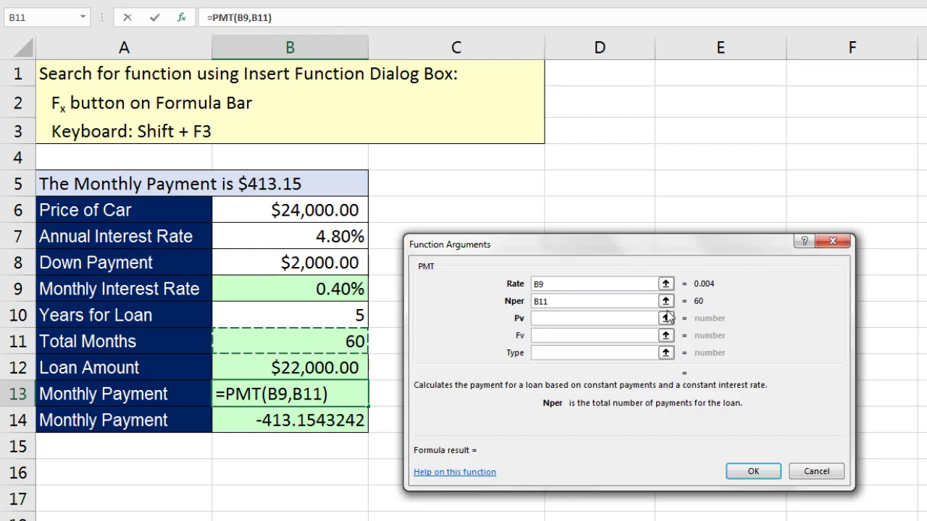
pyautogui.press('Tab')
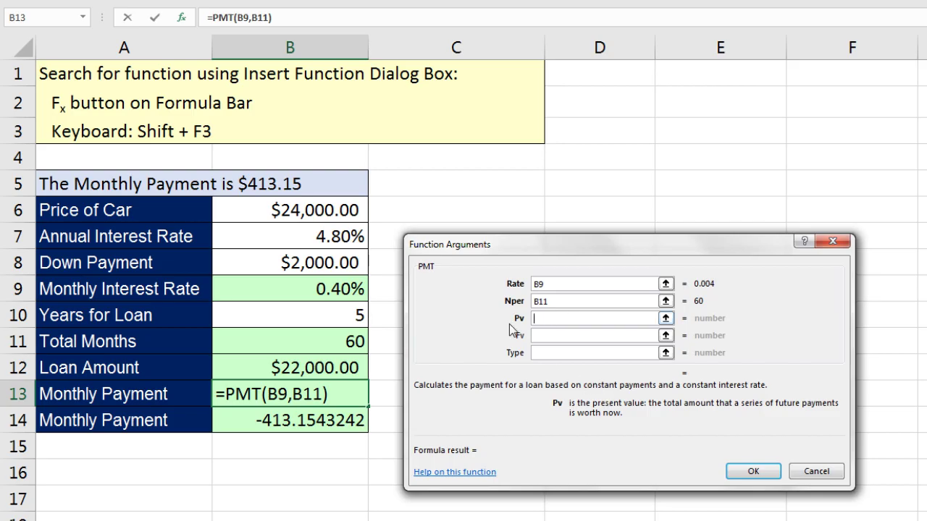
pyautogui.click(259, 369)
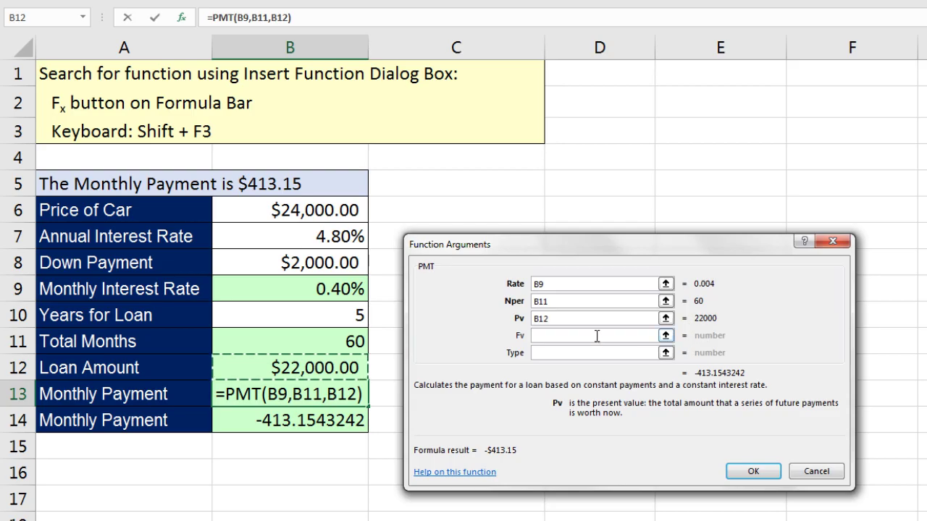
# Review the descriptions of PMT's optional Fv and Type arguments, leave both empty, and enter the formula in B13.
pyautogui.press('Tab')
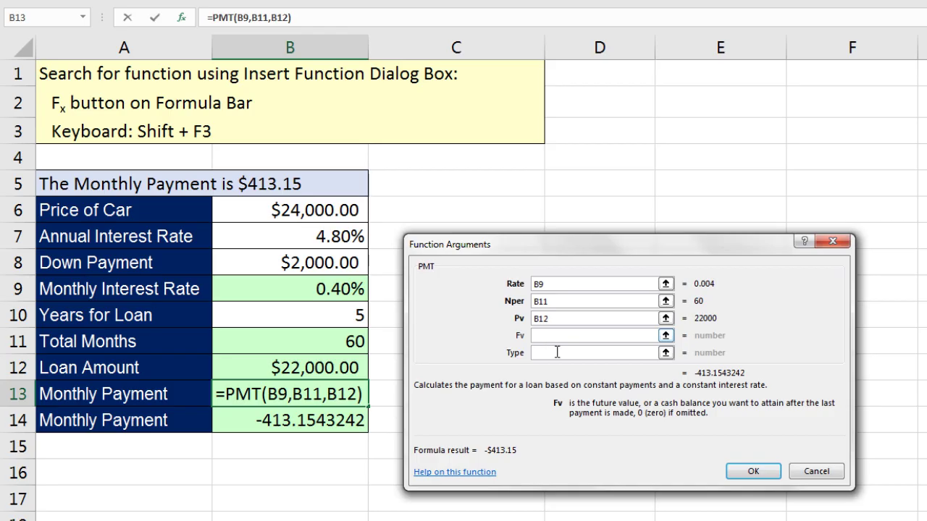
pyautogui.press('Tab')
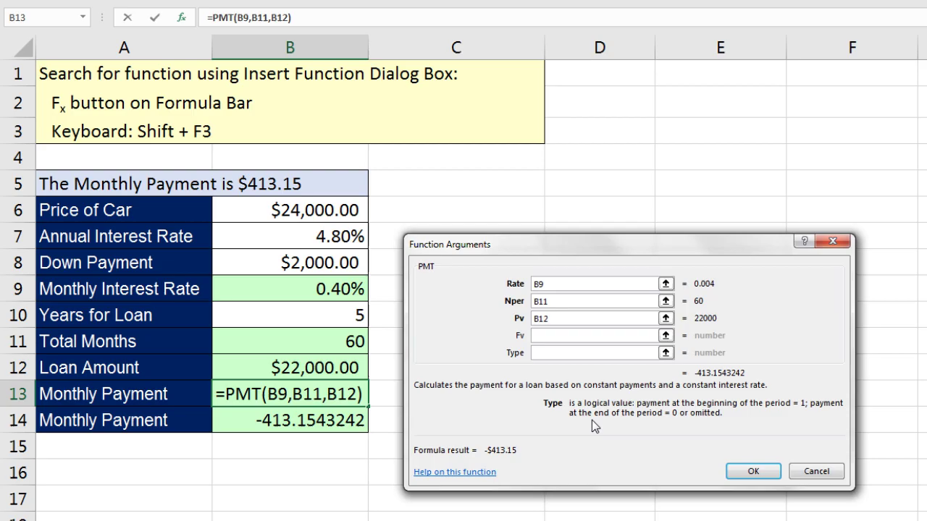
pyautogui.click(545, 335)
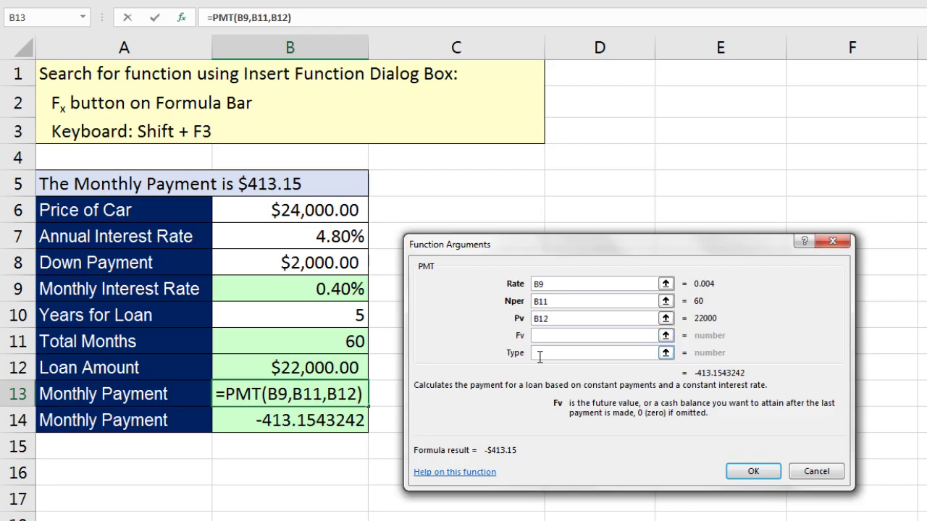
pyautogui.click(543, 354)
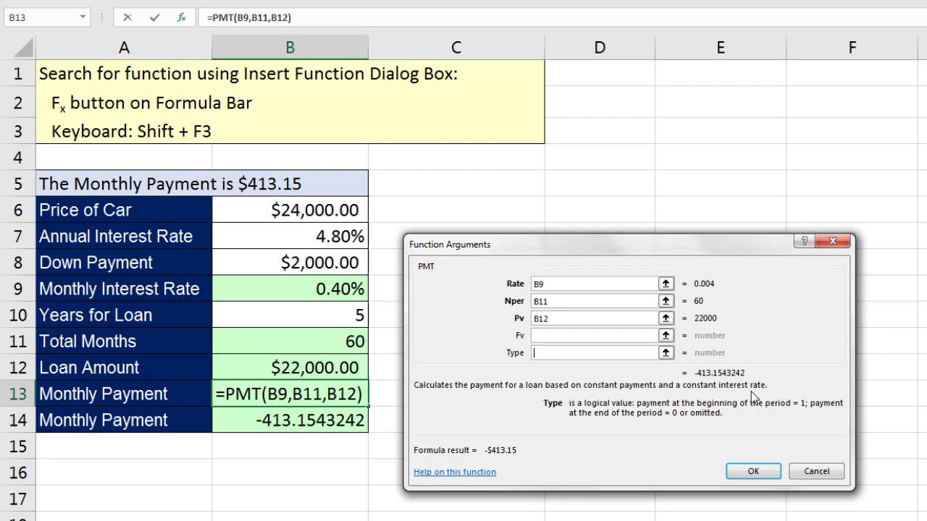
pyautogui.click(758, 473)
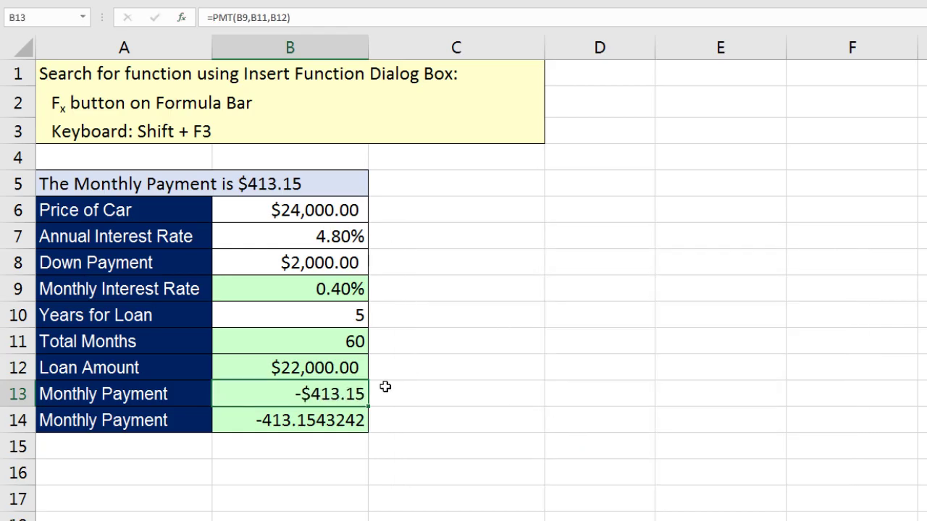
# Compare the PMT formula in B13 with the long monthly payment formula in B14.
pyautogui.press('F2')
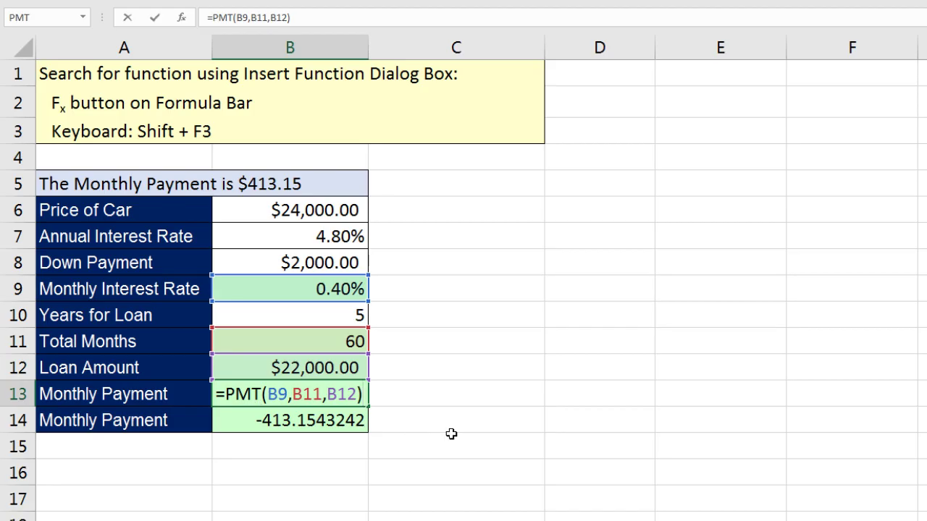
pyautogui.press('Return')
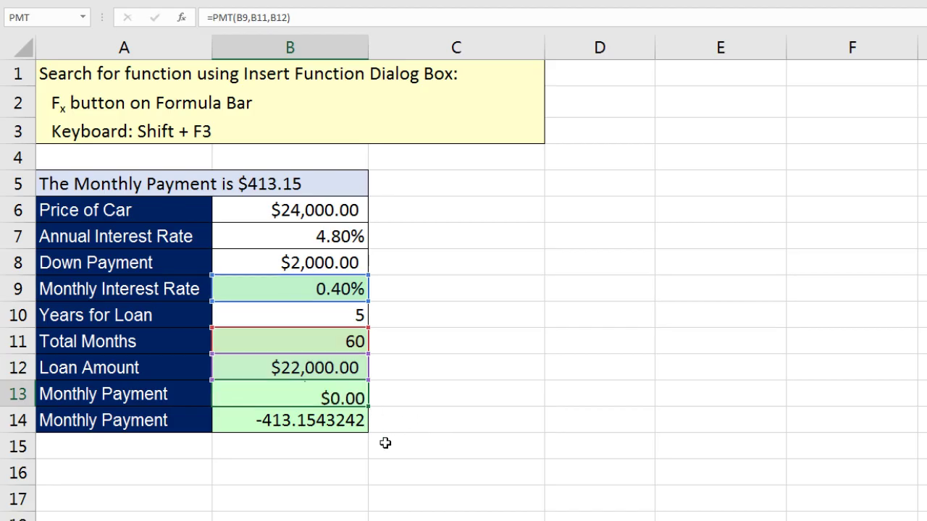
pyautogui.press('F2')
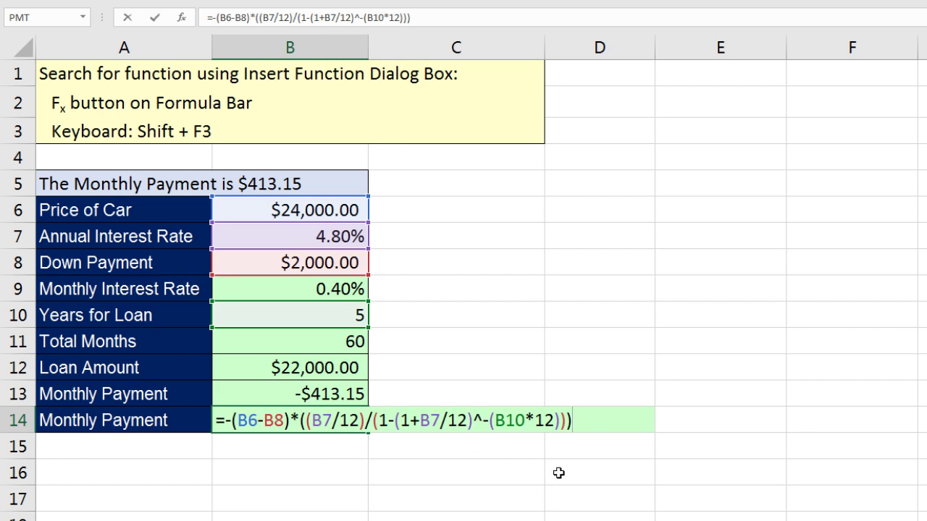
pyautogui.hotkey('ctrl', 'Return')
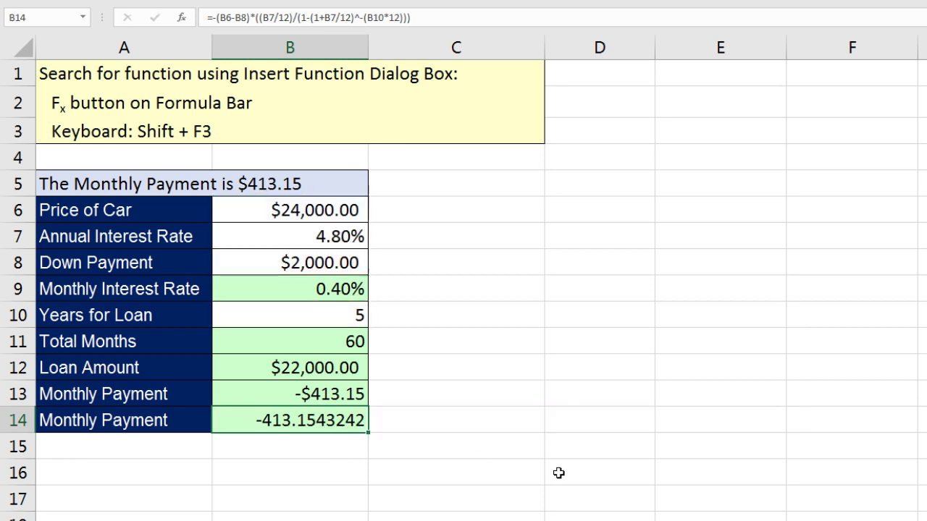
pyautogui.click(356, 392)
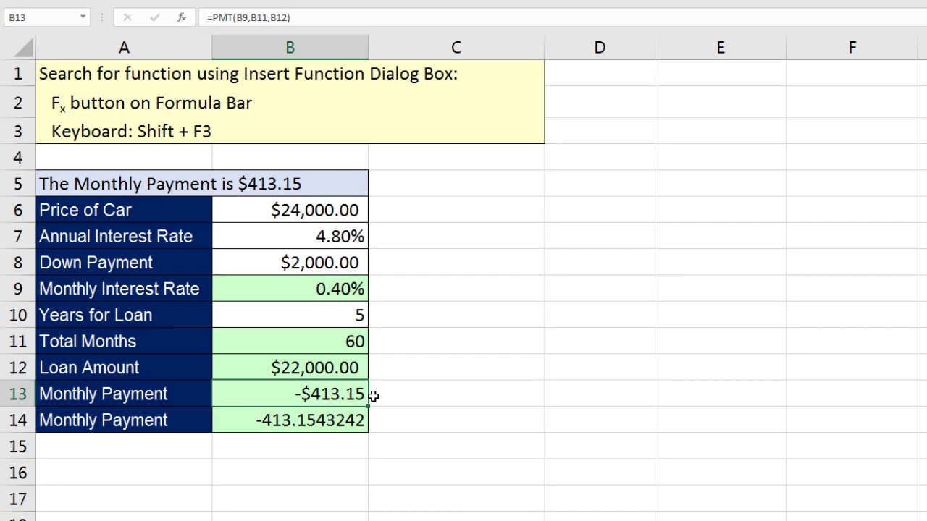
# Check the input cells B6, B7 and B8, and inspect the cell references in B13's PMT formula.
pyautogui.click(346, 211)
pyautogui.click(337, 239)
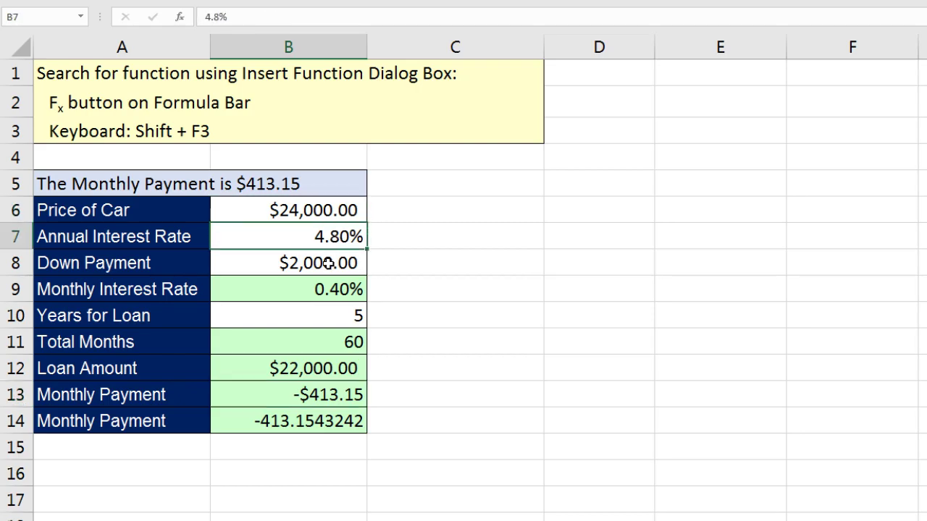
pyautogui.click(328, 264)
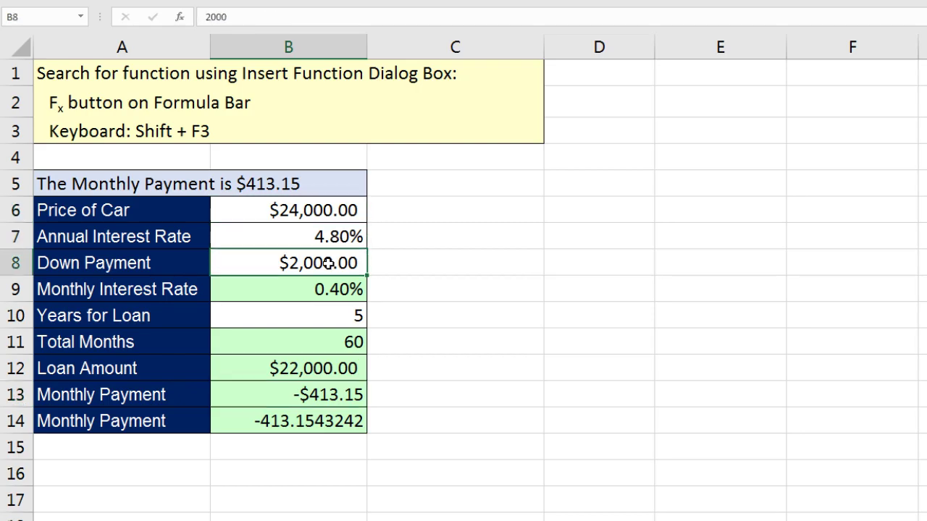
pyautogui.click(327, 396)
pyautogui.press('F2')
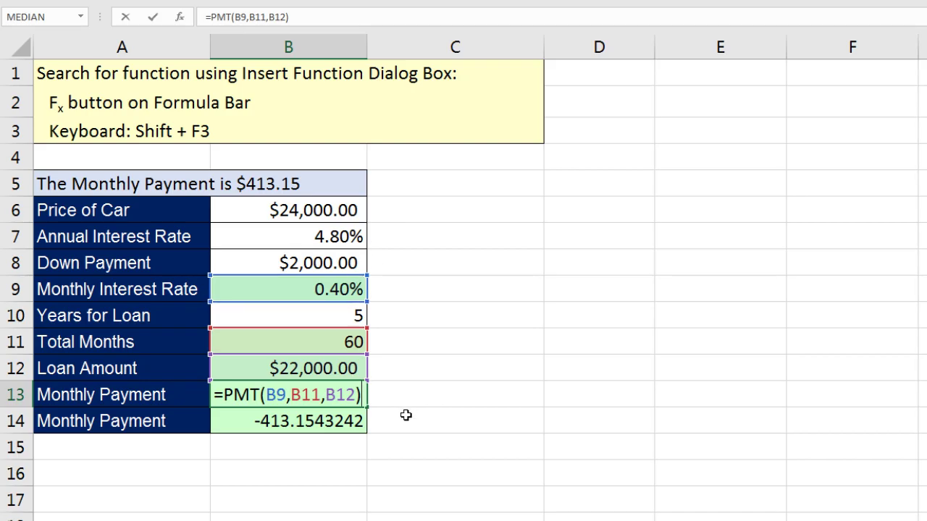
pyautogui.hotkey('ctrl', 'Return')
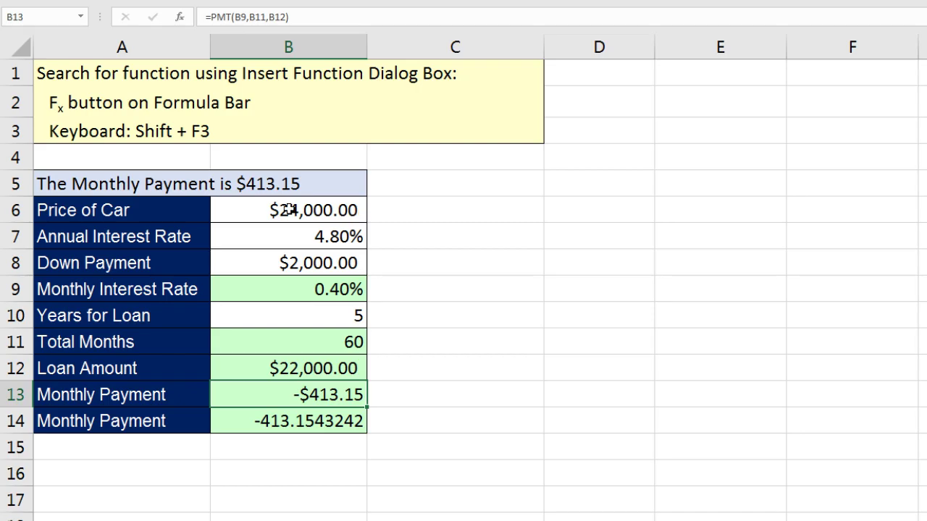
# Try a car price of 34000 in B6, and undo the change.
pyautogui.doubleClick(287, 209)
pyautogui.moveTo(324, 210); pyautogui.dragTo(313, 210)
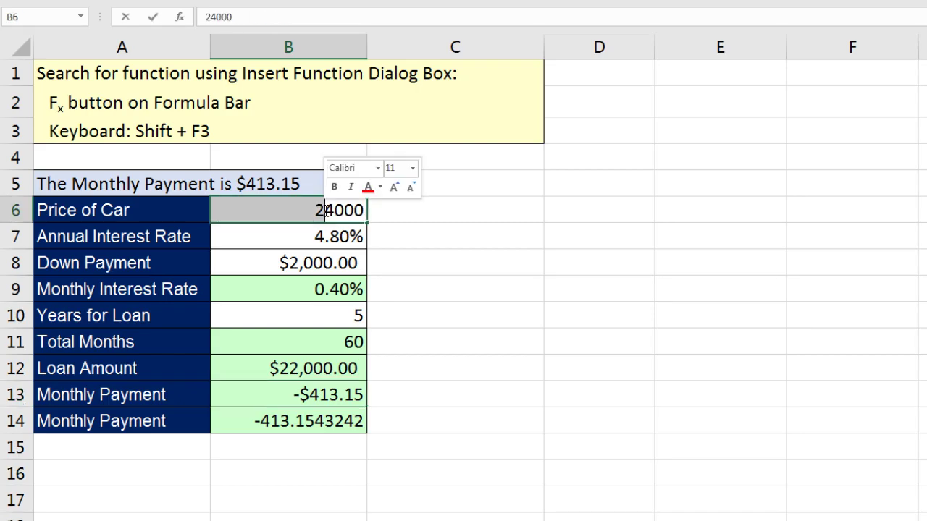
pyautogui.write('3')
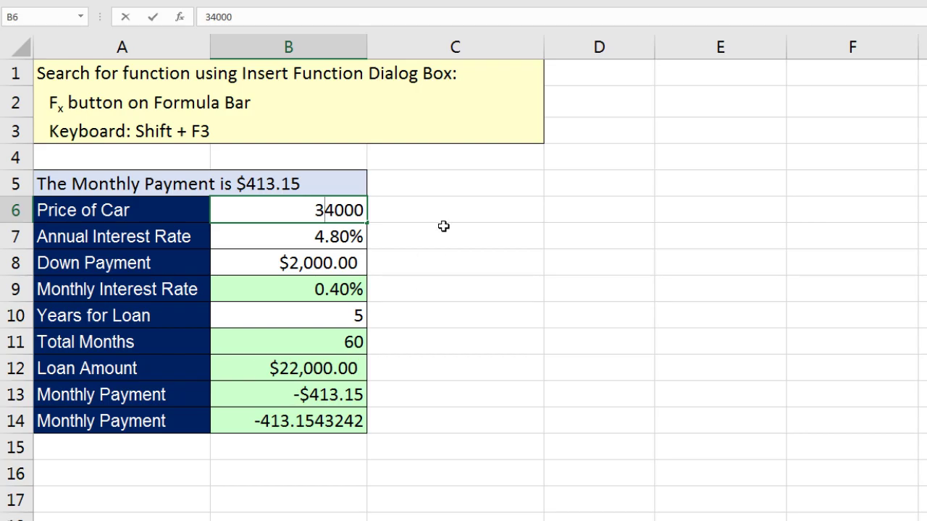
pyautogui.press('Return')
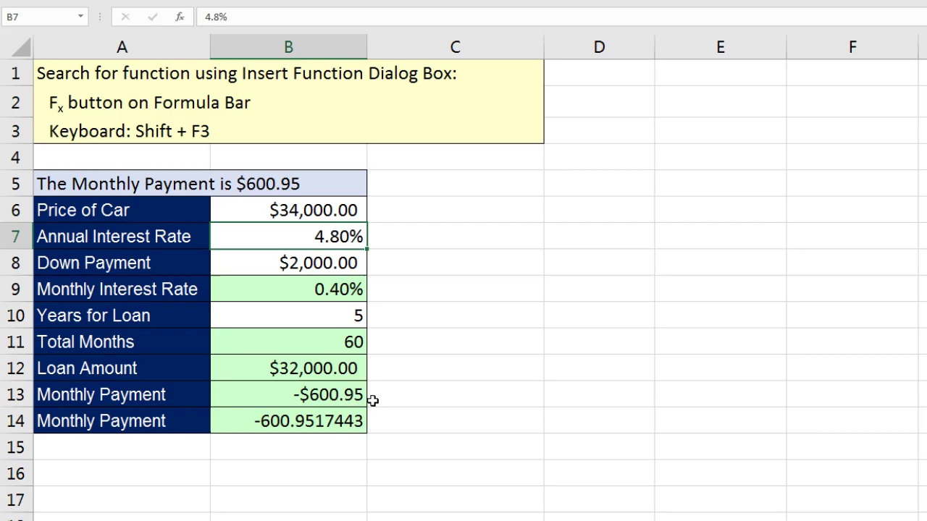
pyautogui.hotkey('ctrl', 'z')
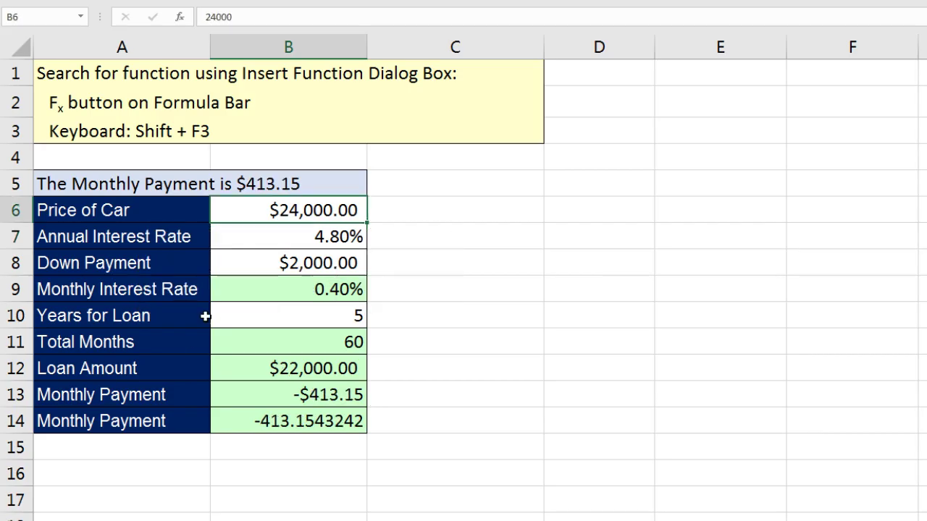
# Set the car price in B6 to 27000 and the annual interest rate in B7 to 3.95%.
pyautogui.doubleClick(297, 210)
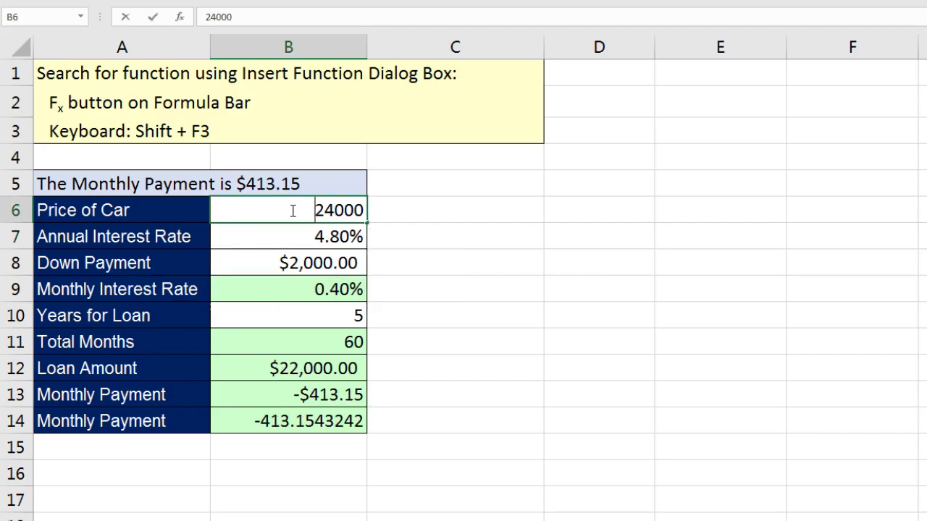
pyautogui.moveTo(328, 208); pyautogui.dragTo(334, 209)
pyautogui.write('7')
pyautogui.press('Return')
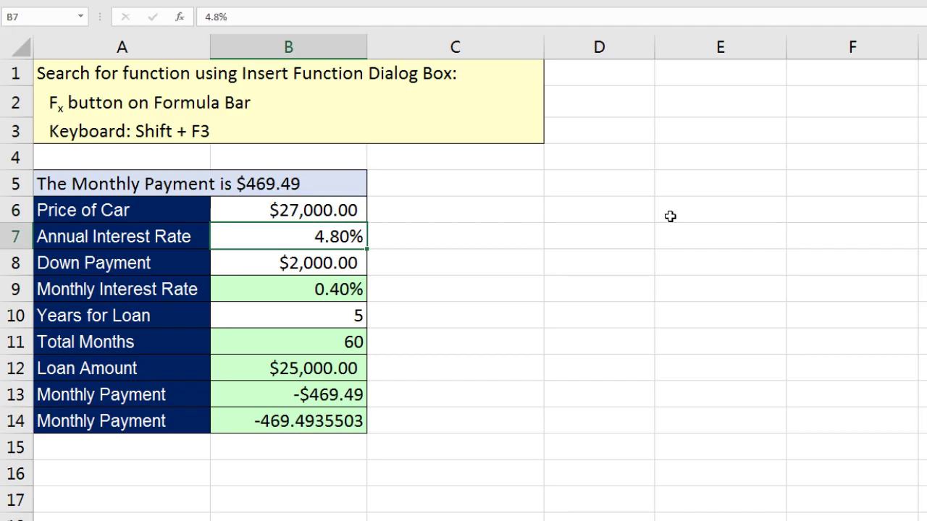
pyautogui.write('3.95')
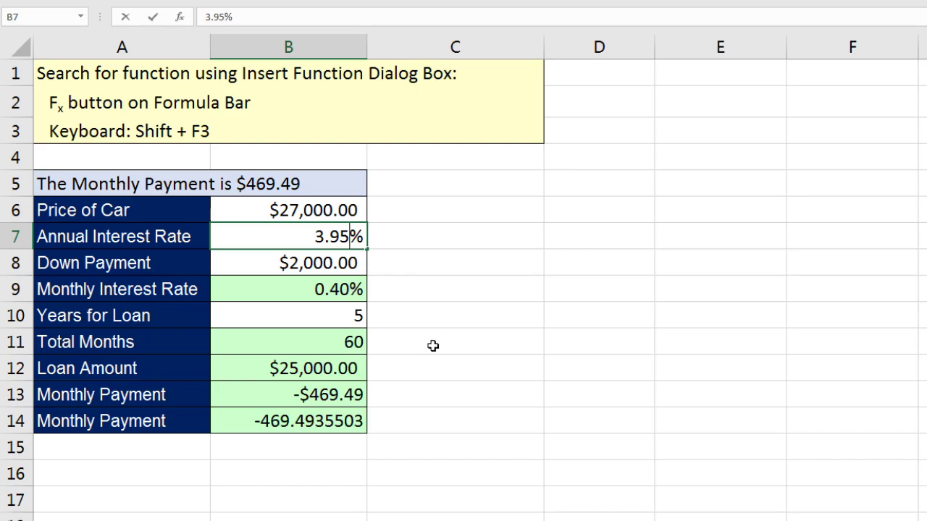
pyautogui.press('Return')
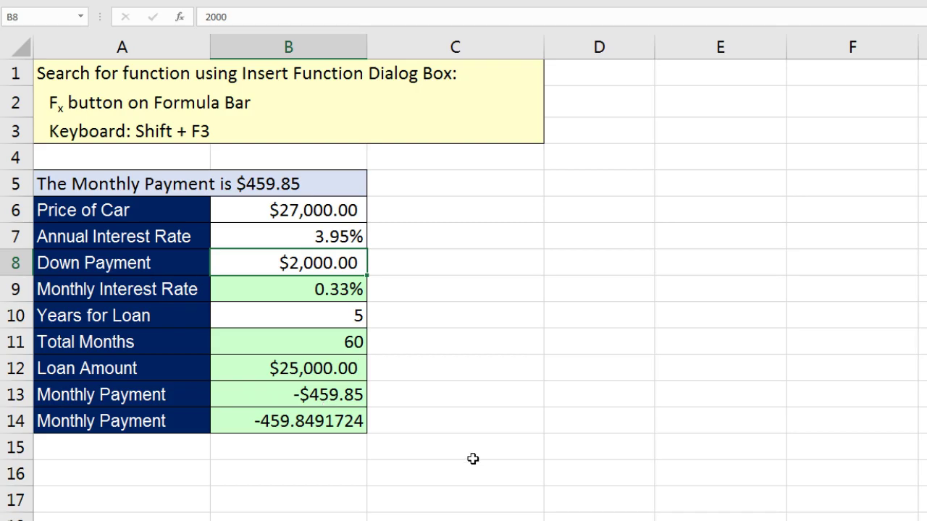
# Undo the last changes to the annual interest rate and the car price, and select B13.
pyautogui.hotkey('ctrl', 'z')
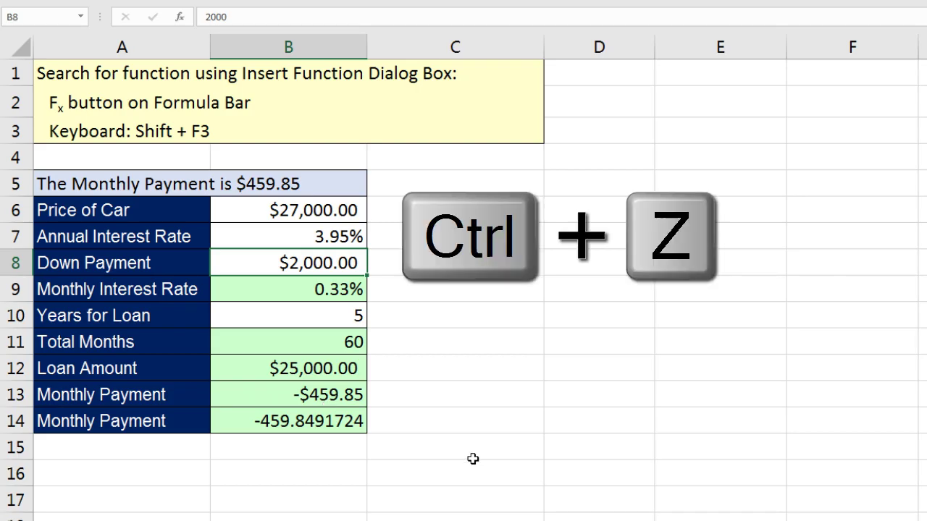
pyautogui.hotkey('ctrl', 'z')
pyautogui.hotkey('ctrl', 'z')
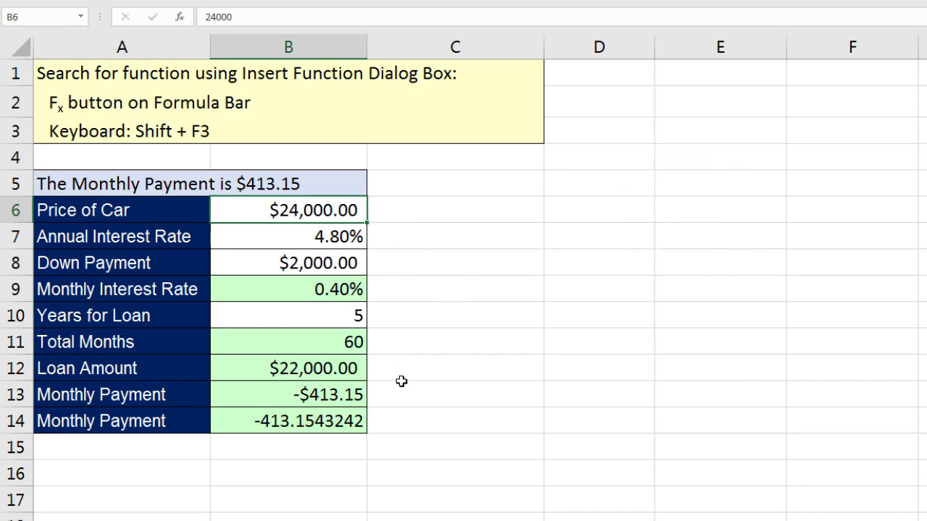
pyautogui.click(340, 398)
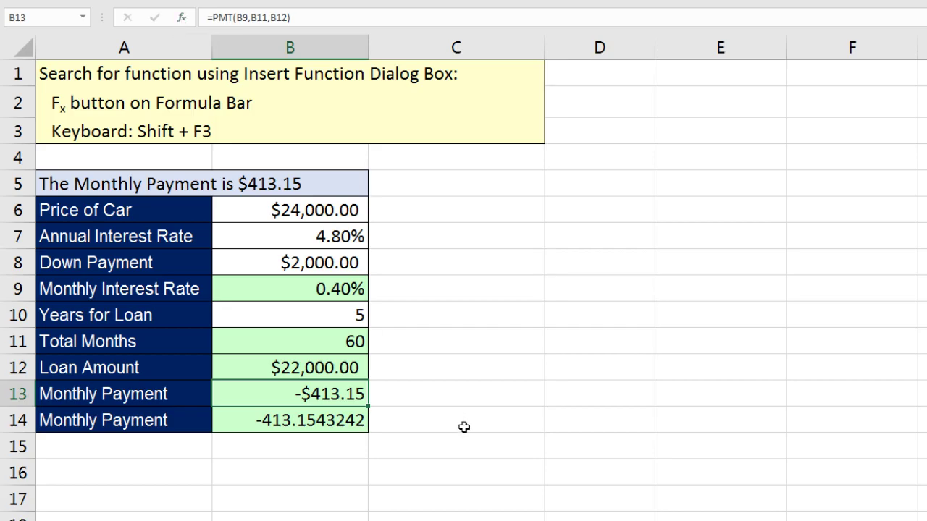
# Calculate the mean of the house prices in B28 with the AVERAGE function over A32:A10887.
pyautogui.scroll(-7, 464, 427)
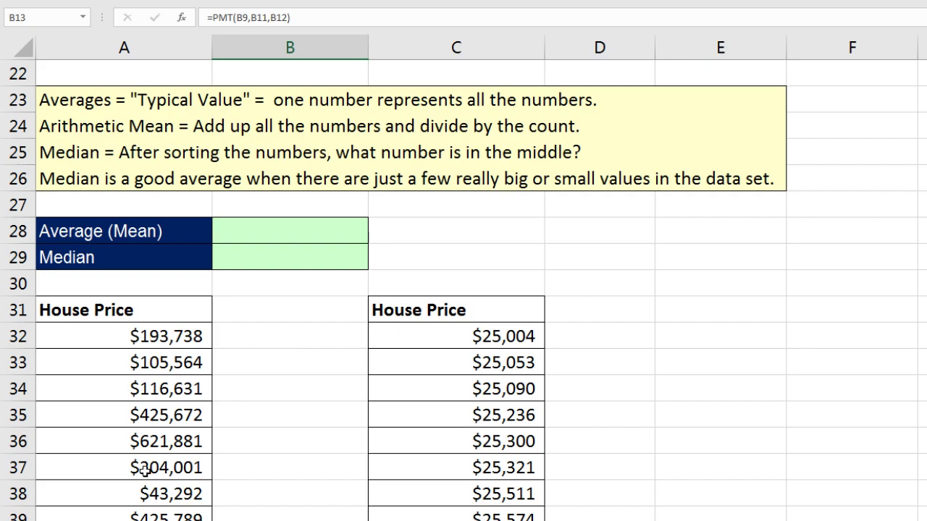
pyautogui.click(245, 235)
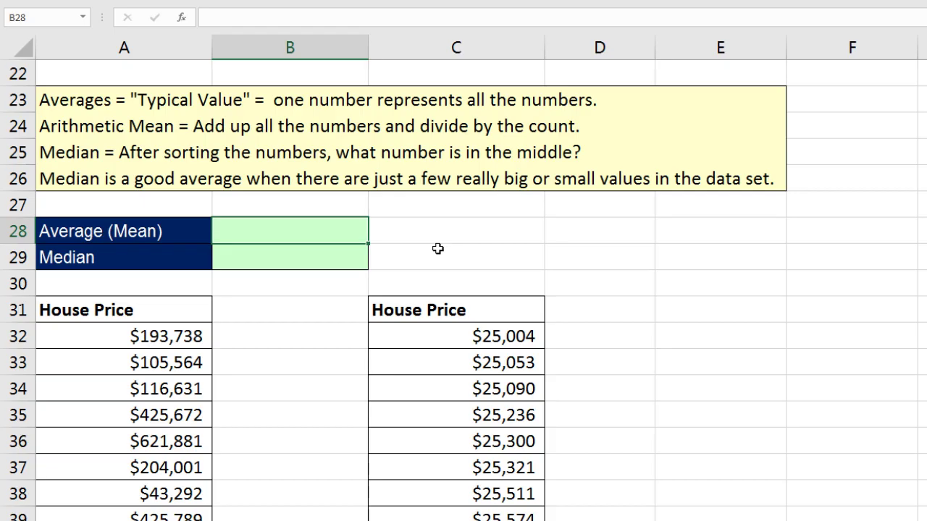
pyautogui.write('=')
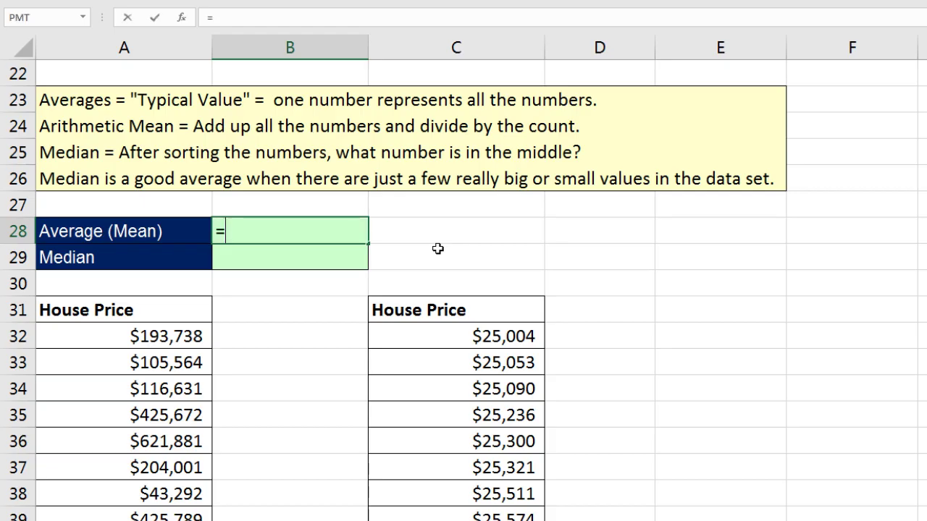
pyautogui.write('av')
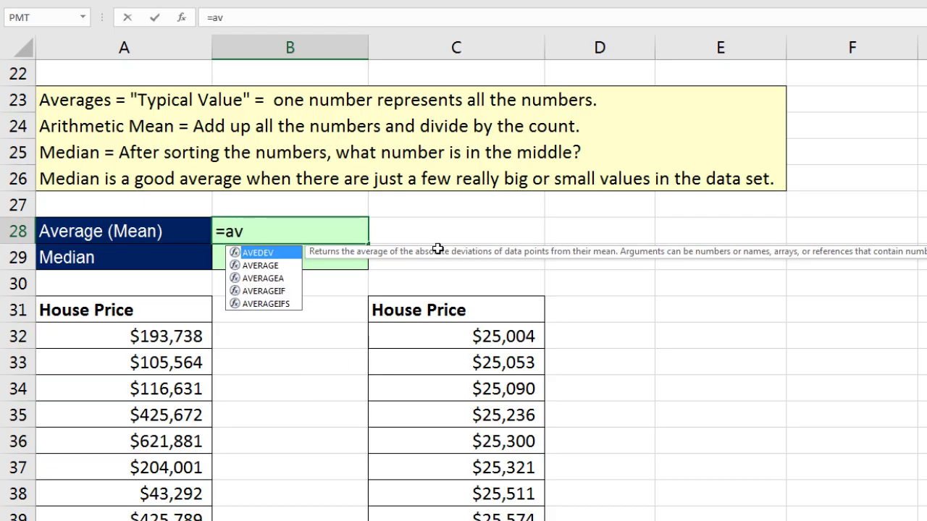
pyautogui.write('er')
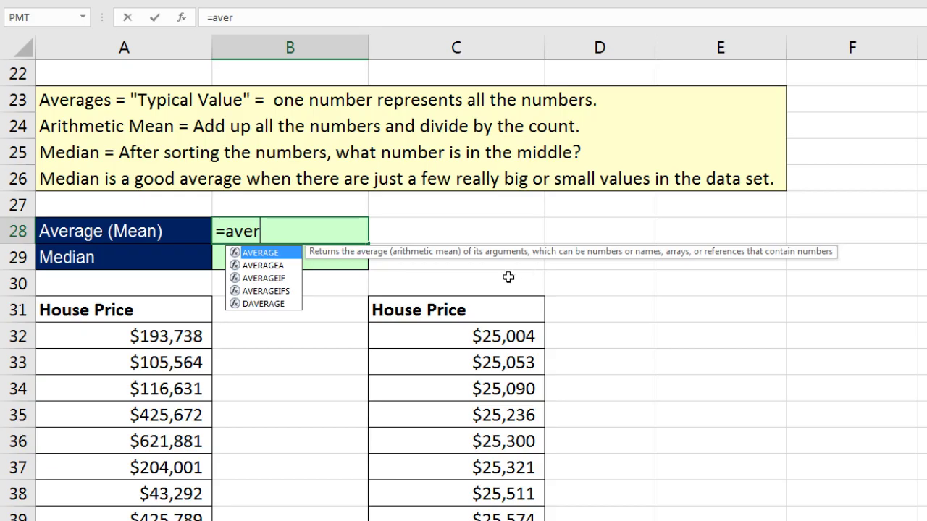
pyautogui.press('Tab')
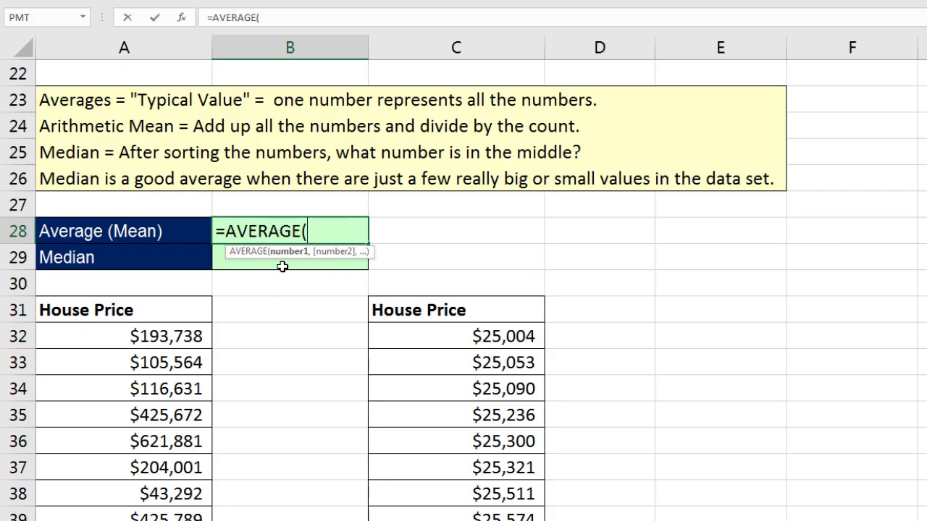
pyautogui.click(154, 336)
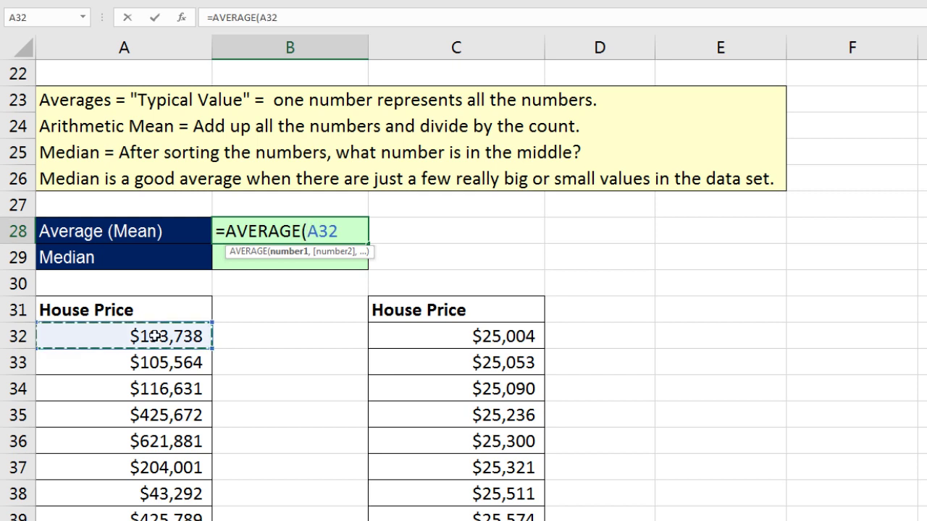
pyautogui.hotkey('ctrl', 'shift', 'Down')
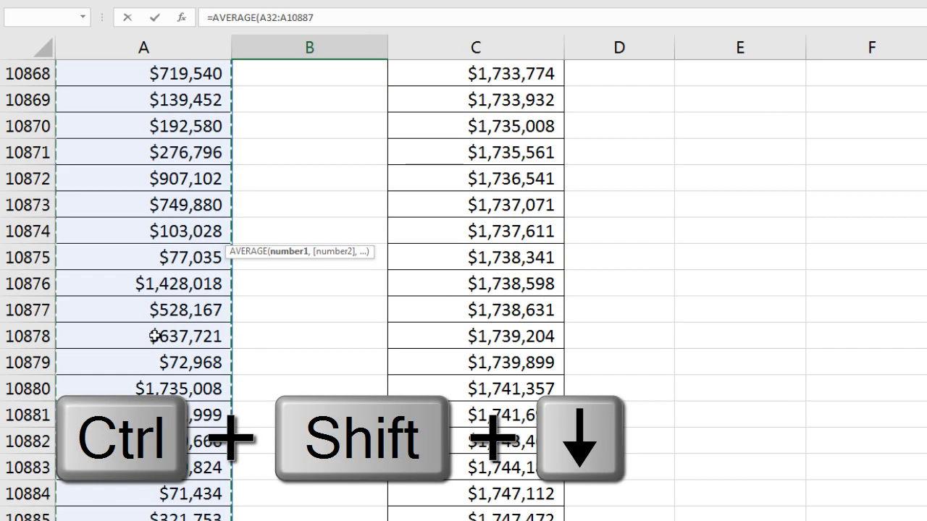
pyautogui.hotkey('ctrl', 'BackSpace')
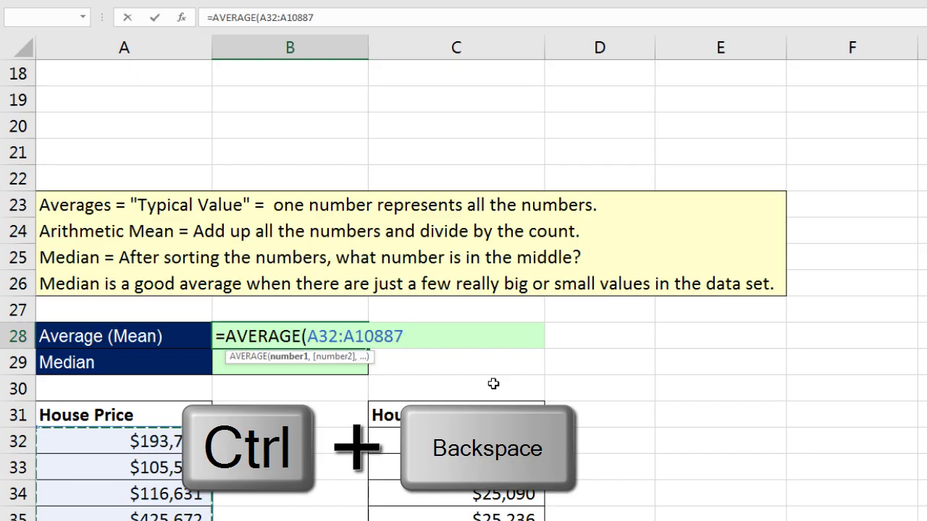
pyautogui.write(')')
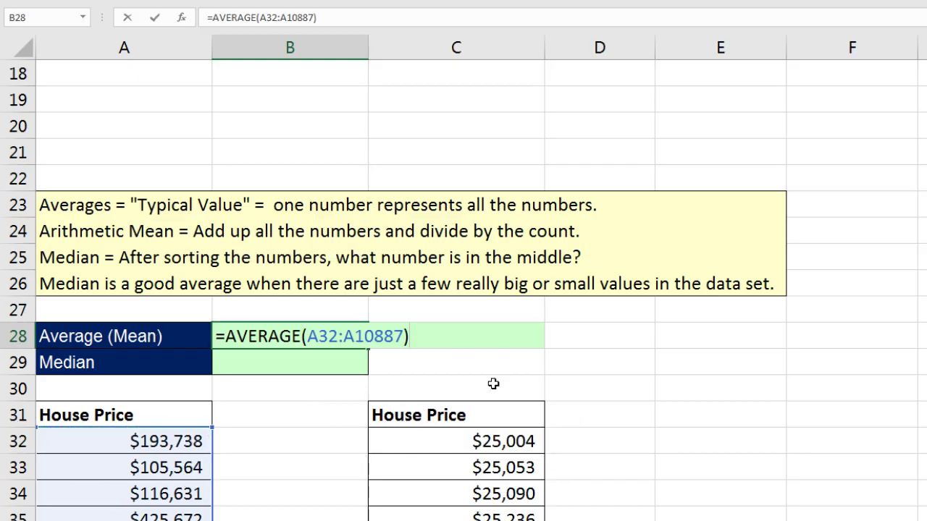
pyautogui.press('Return')
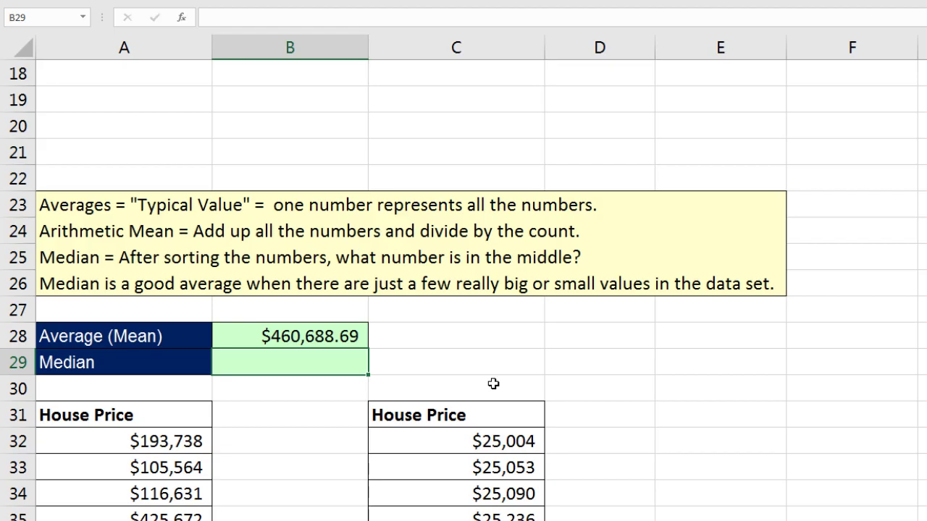
# Compare the mean in B28 with individual low and high house prices in column A, such as A38, A50 and A59.
pyautogui.click(299, 337)
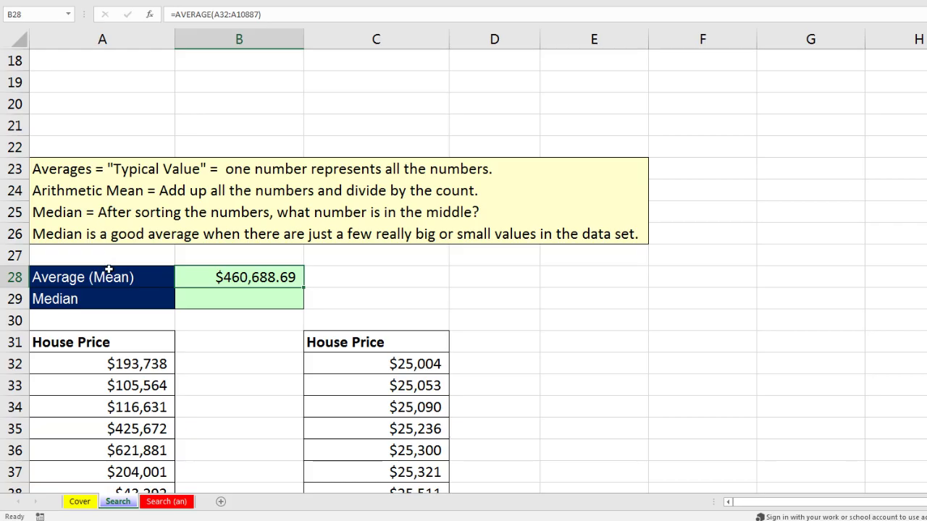
pyautogui.click(132, 365)
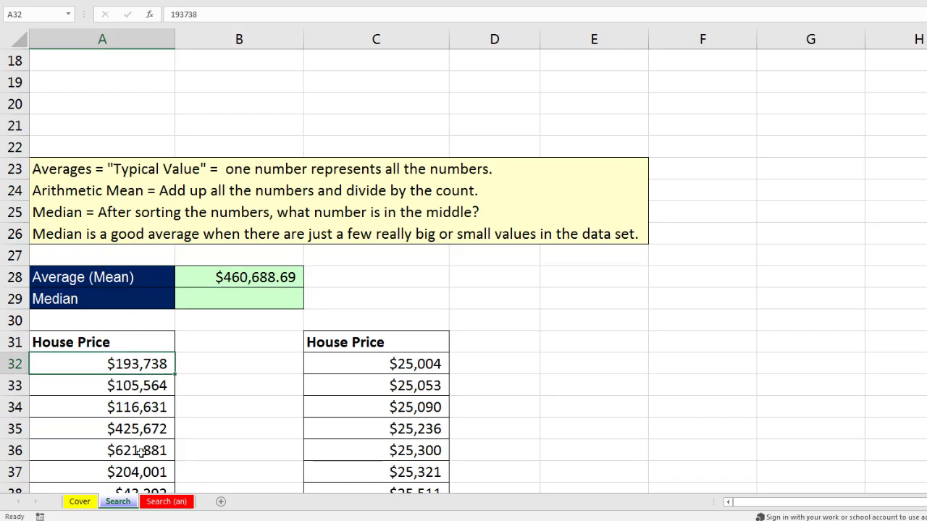
pyautogui.scroll(-2, 141, 450)
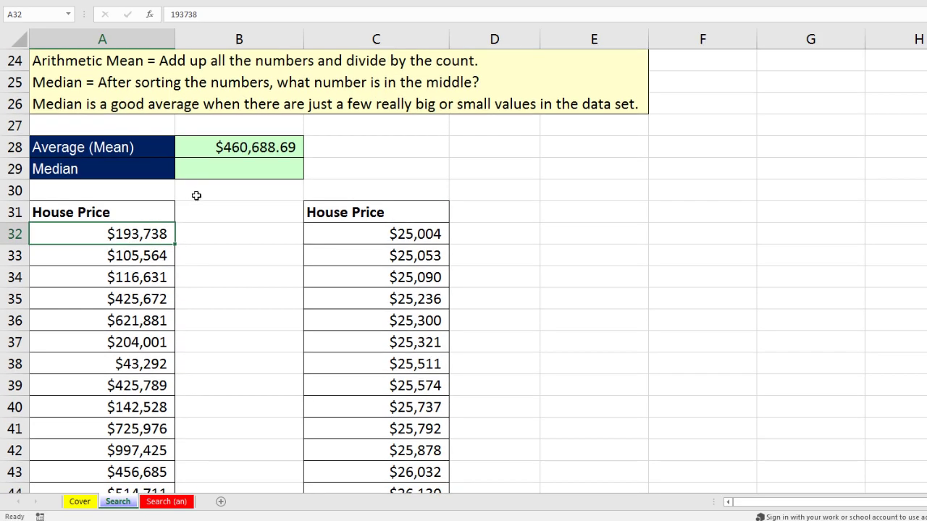
pyautogui.click(142, 365)
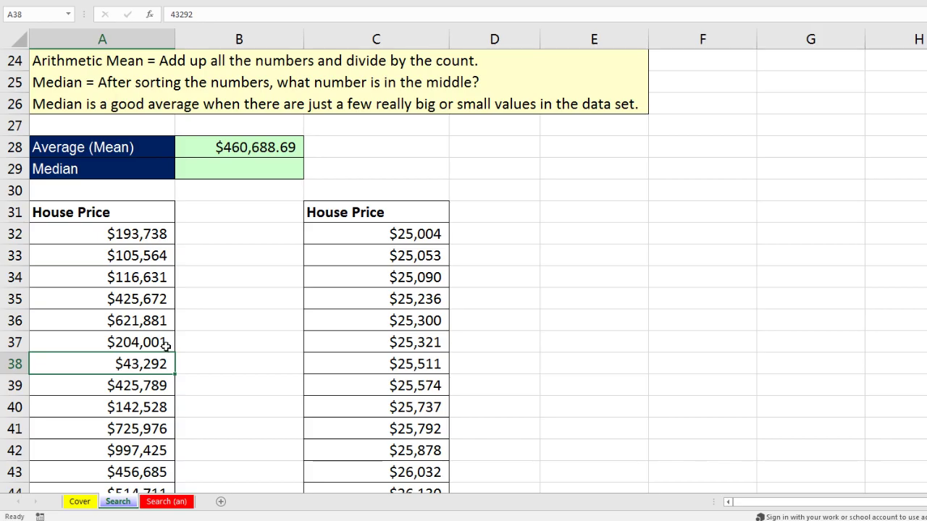
pyautogui.scroll(-6, 171, 349)
pyautogui.click(118, 235)
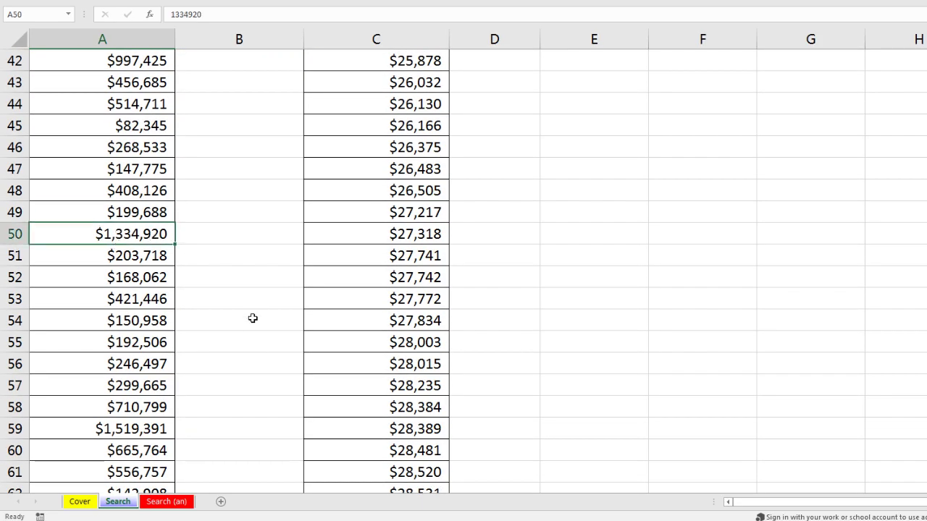
pyautogui.click(120, 431)
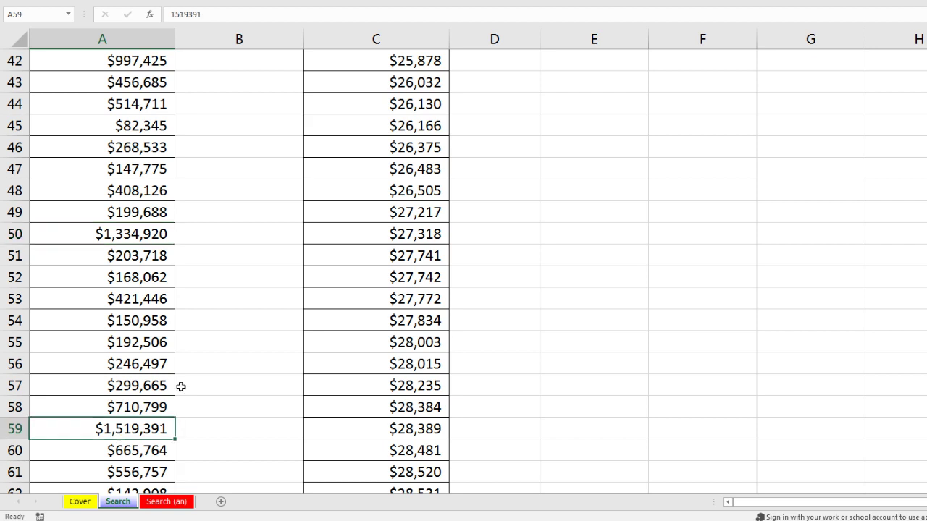
pyautogui.scroll(8, 181, 387)
pyautogui.click(231, 282)
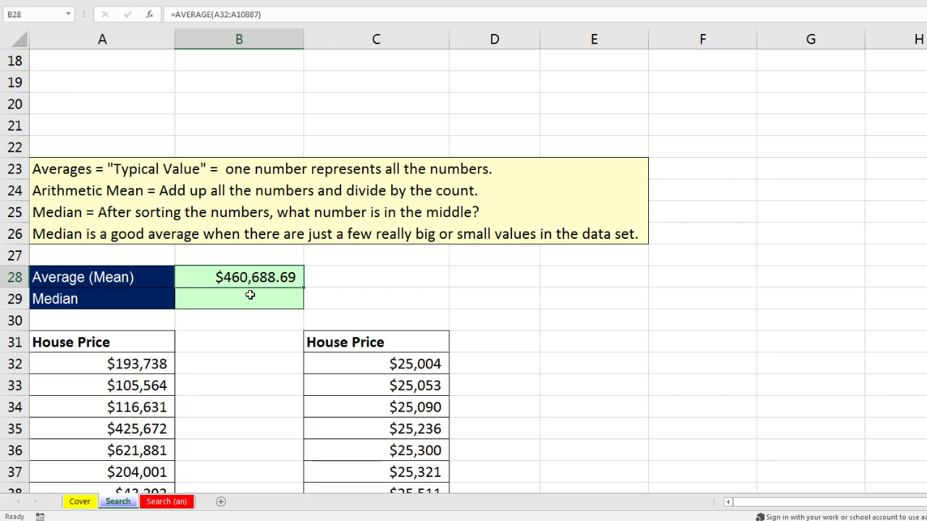
pyautogui.scroll(-1, 250, 295)
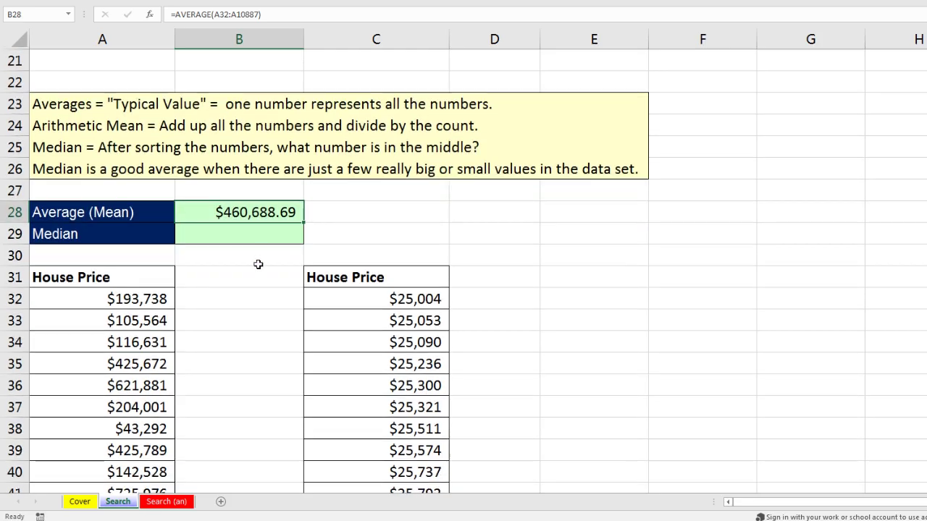
# Examine the sorted house prices in column C, starting from C32, to see how the median is determined.
pyautogui.click(231, 236)
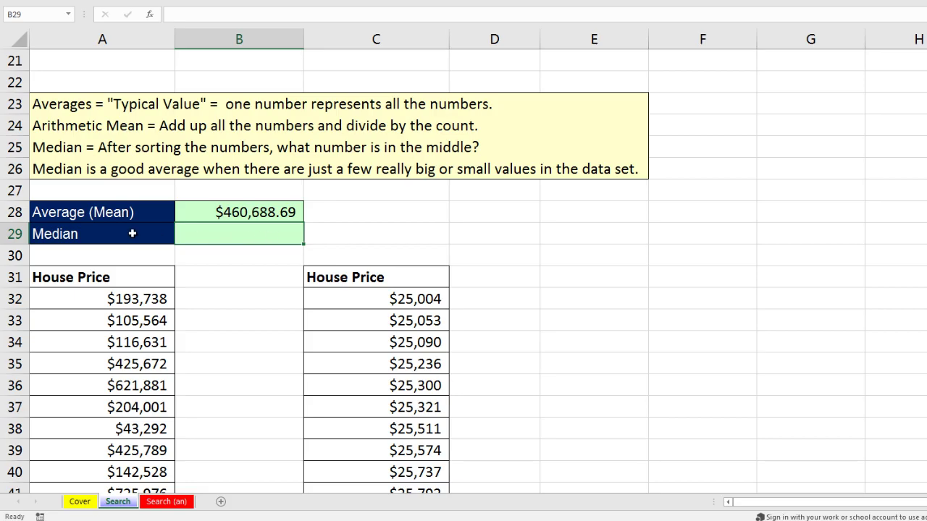
pyautogui.click(374, 297)
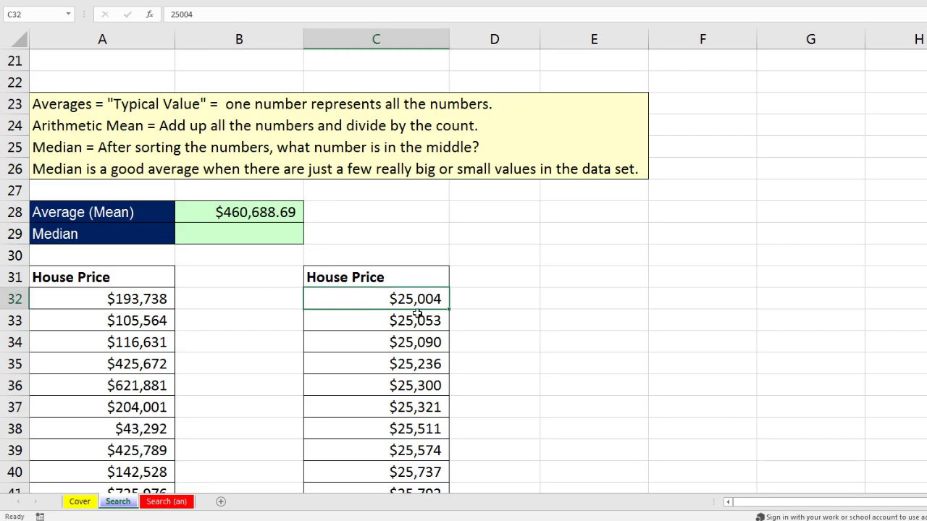
pyautogui.scroll(-7, 423, 313)
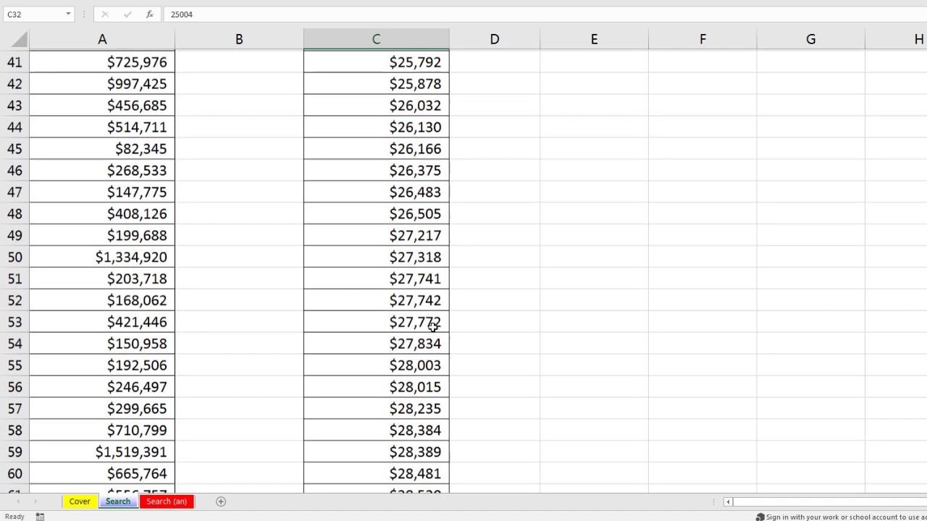
pyautogui.scroll(-2, 434, 321)
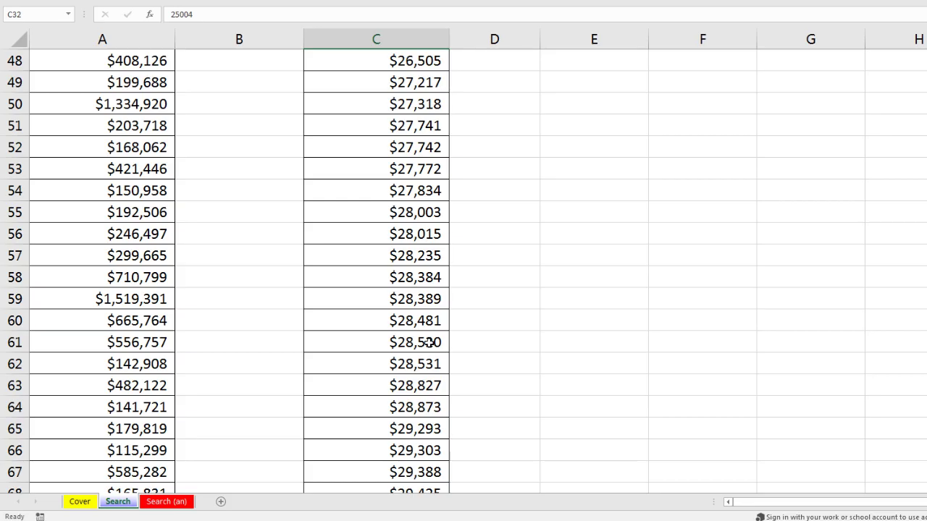
pyautogui.scroll(8, 428, 343)
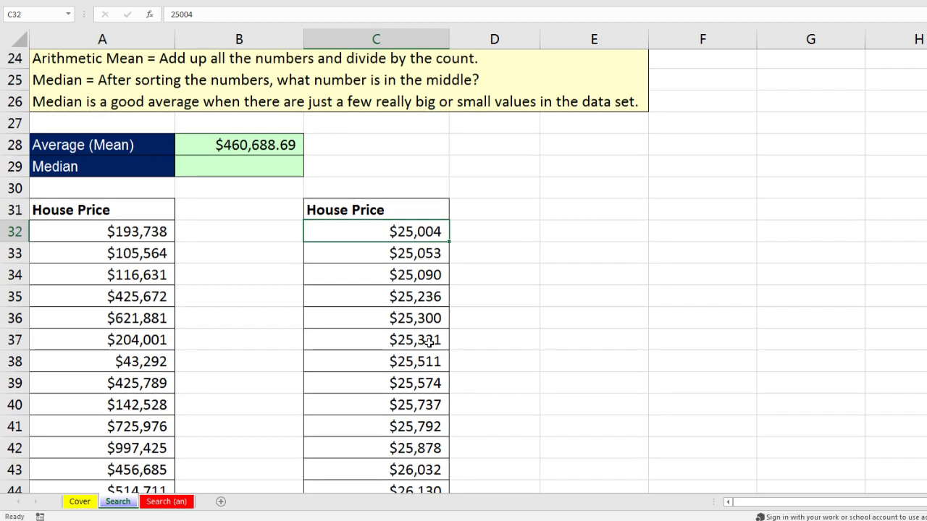
pyautogui.scroll(2, 428, 343)
# Search for "median" with Insert Function and calculate the MEDIAN of house prices A32:A10887 in B29.
pyautogui.click(259, 299)
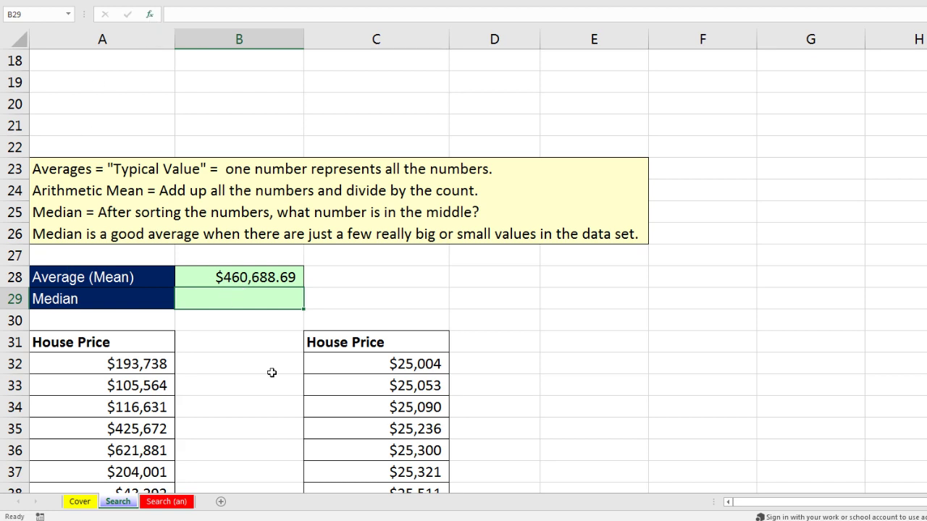
pyautogui.hotkey('shift', 'F3')
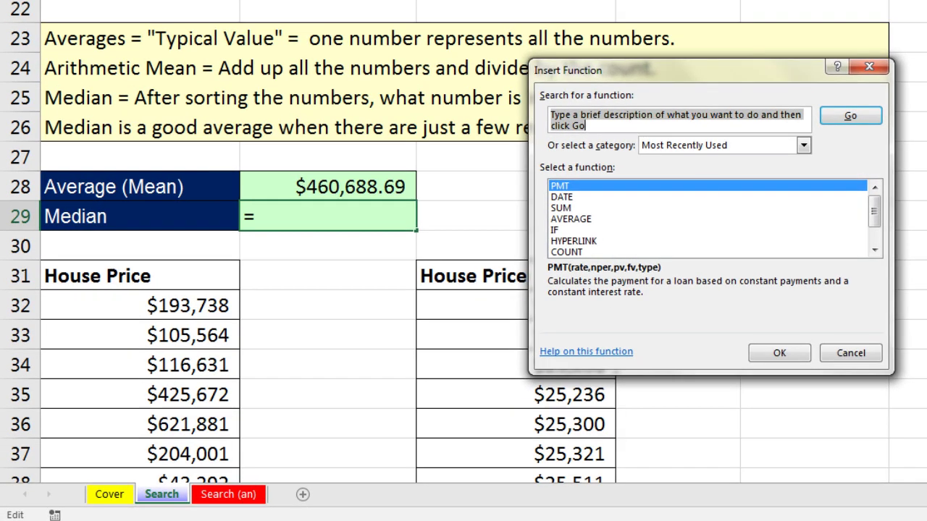
pyautogui.write('median')
pyautogui.press('Return')
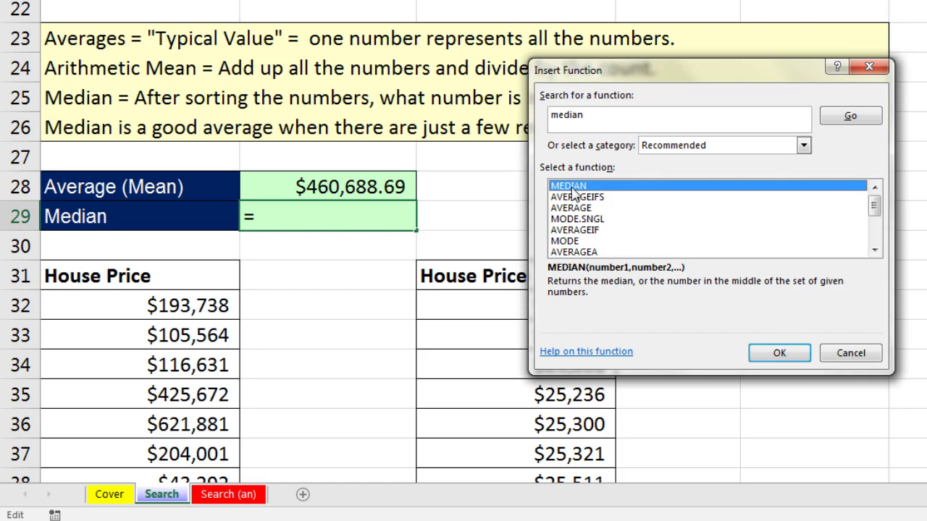
pyautogui.press('Return')
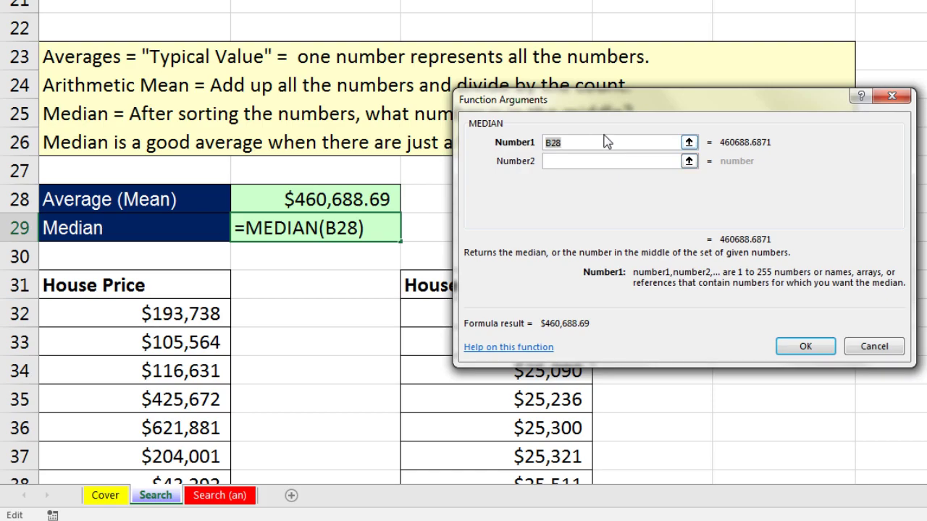
pyautogui.click(215, 310)
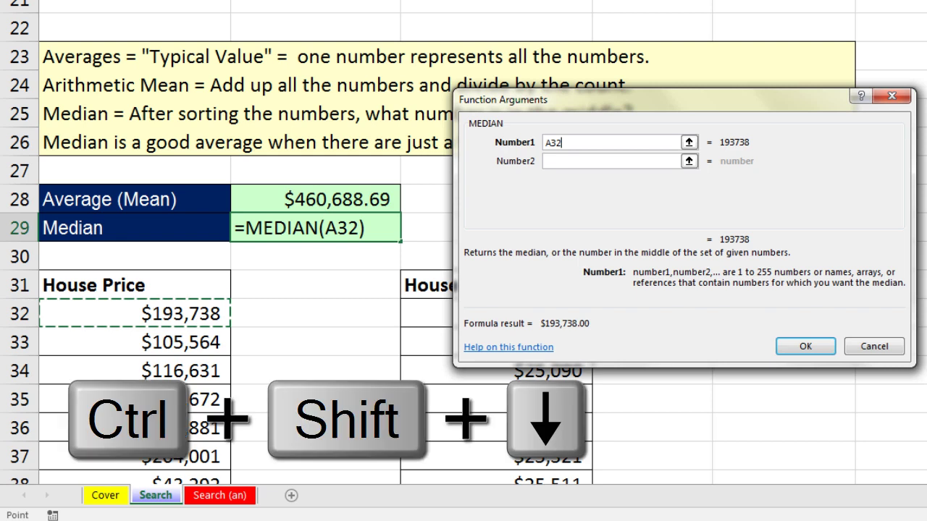
pyautogui.hotkey('ctrl', 'shift', 'Down')
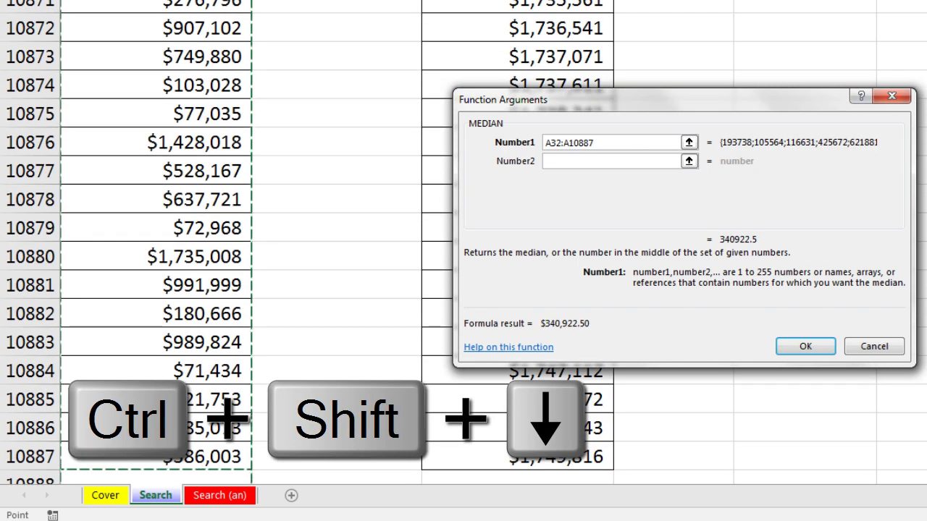
pyautogui.hotkey('ctrl', 'BackSpace')
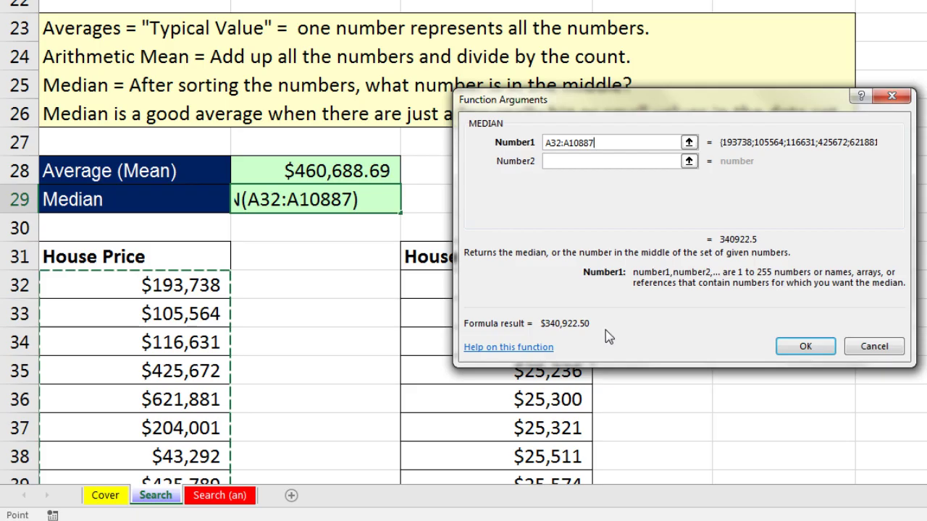
pyautogui.click(804, 348)
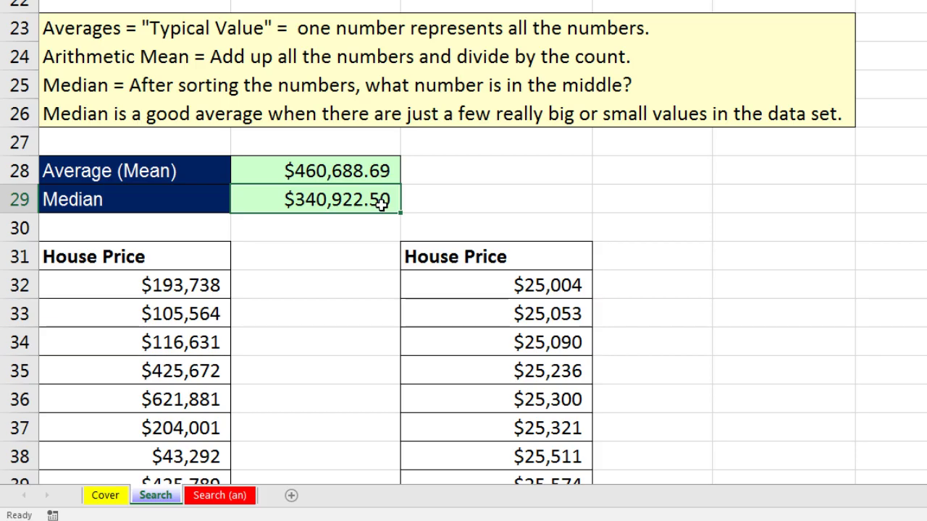
# Check the AVERAGE formula in B28 and inspect the range used by the MEDIAN formula in B29.
pyautogui.click(312, 178)
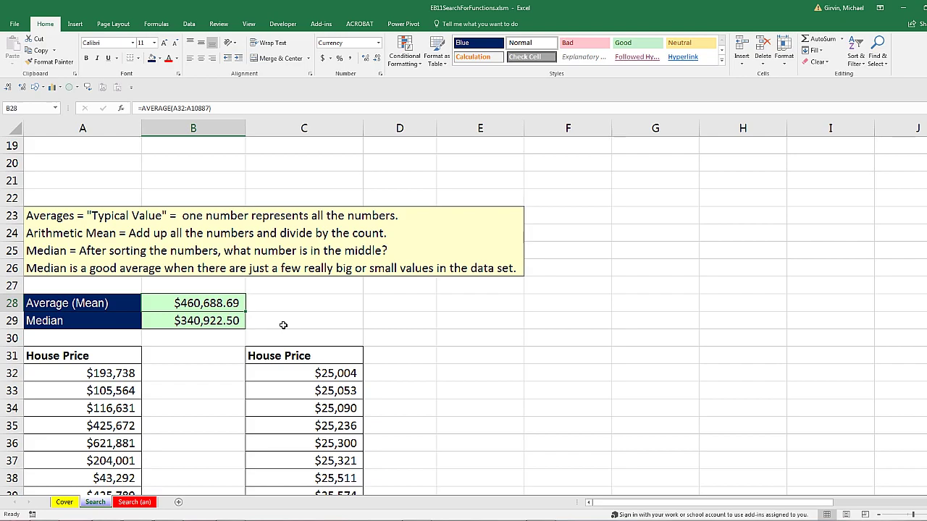
pyautogui.click(205, 322)
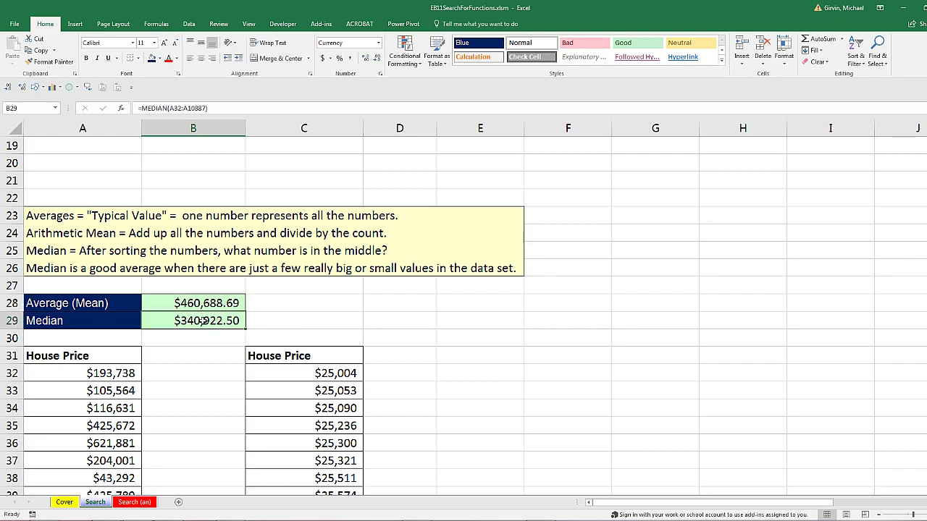
pyautogui.press('F2')
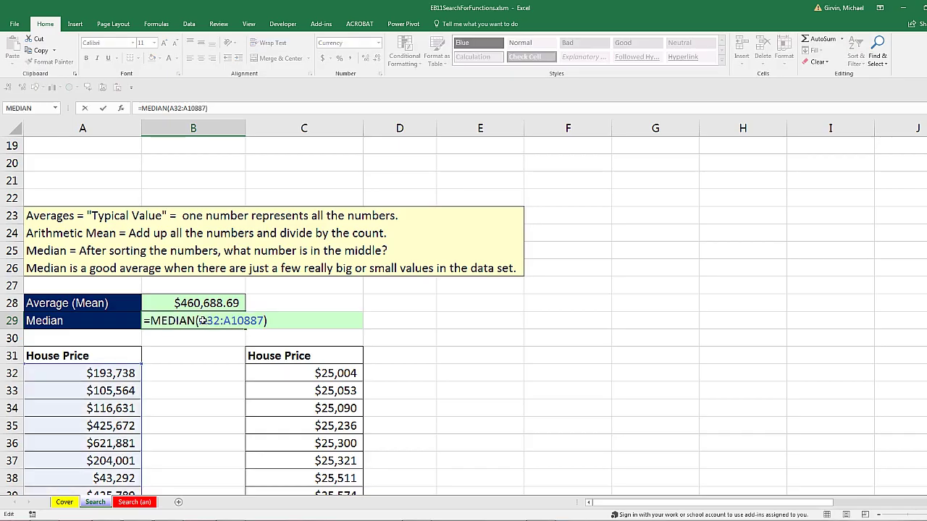
pyautogui.hotkey('ctrl', 'Return')
# Inspect the cell references of the PMT formula in B13 and open its function arguments.
pyautogui.scroll(6, 204, 326)
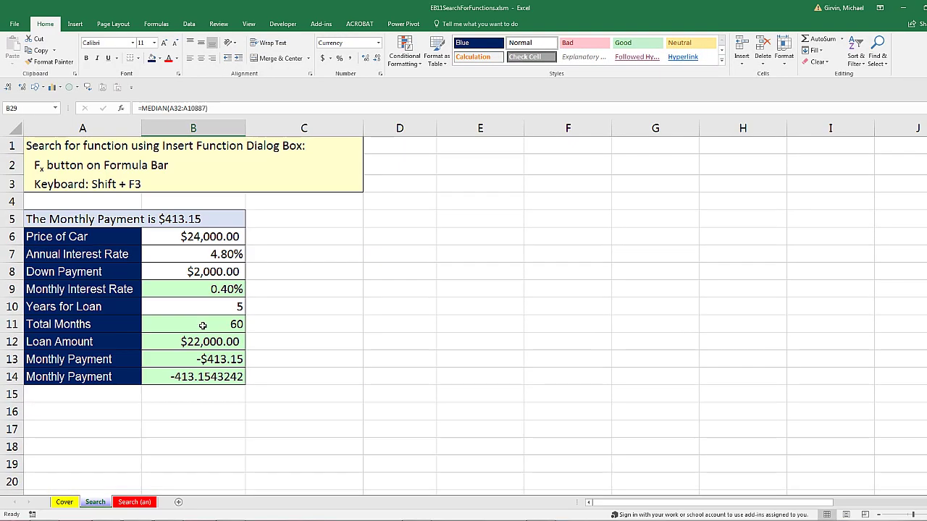
pyautogui.click(194, 359)
pyautogui.press('F2')
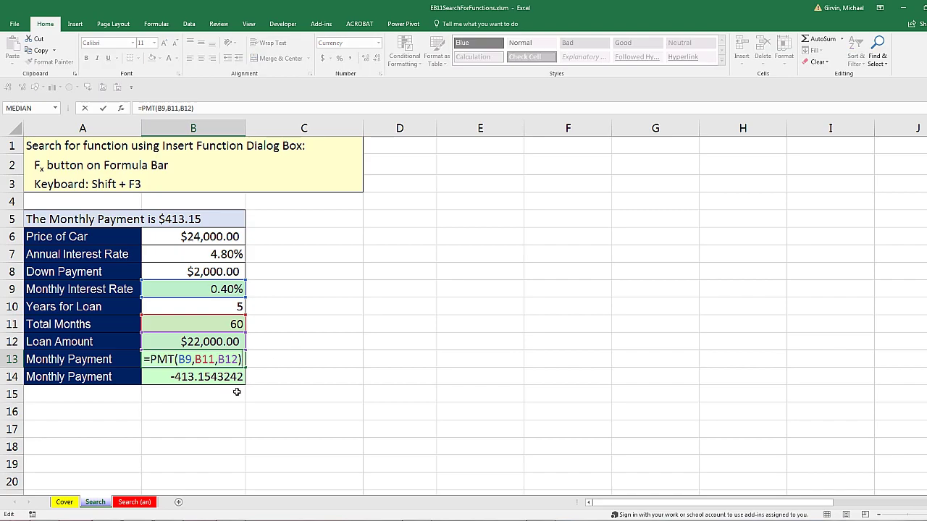
pyautogui.hotkey('shift', 'F3')
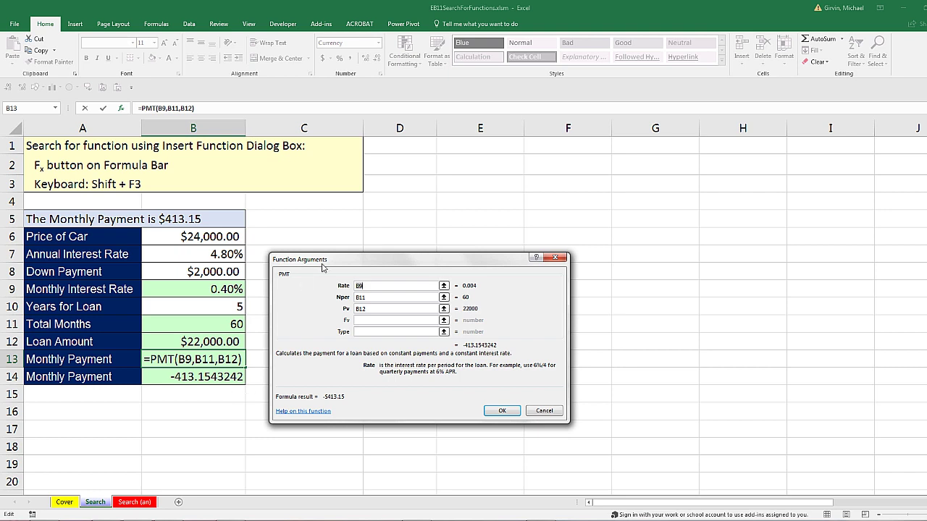